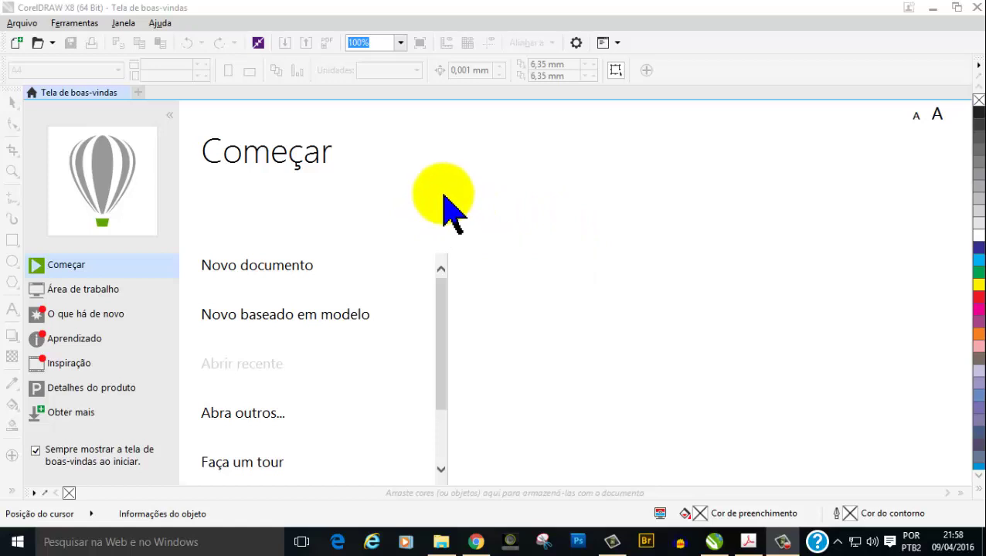
Create a new blank Letter-size document from the Welcome screen.
left_click(265, 270)
left_click(485, 459)
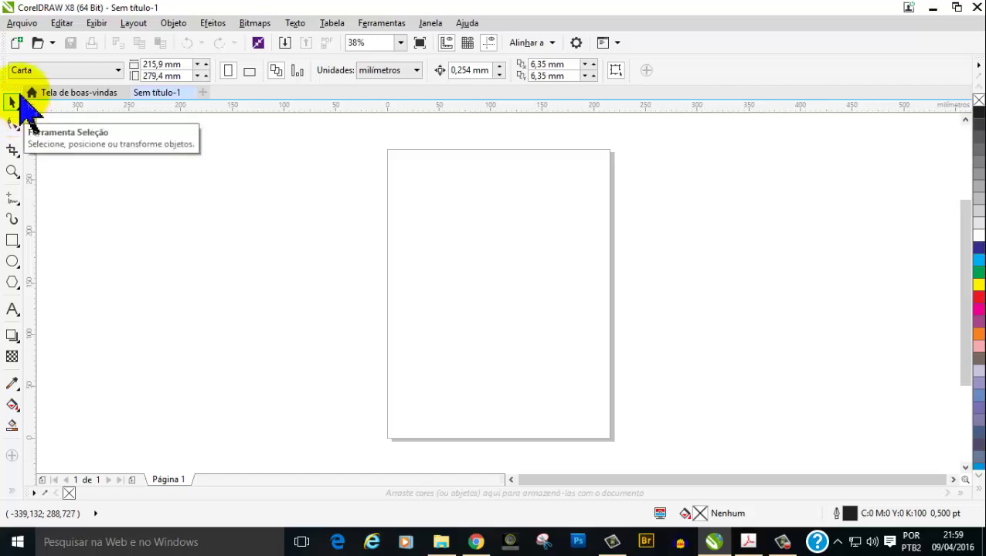
left_click(11, 100)
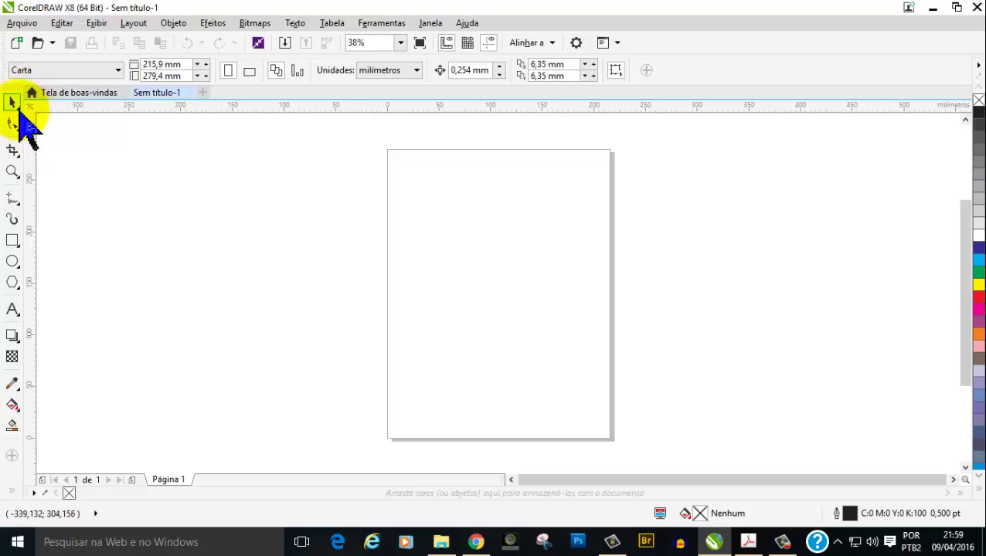
left_click(17, 109)
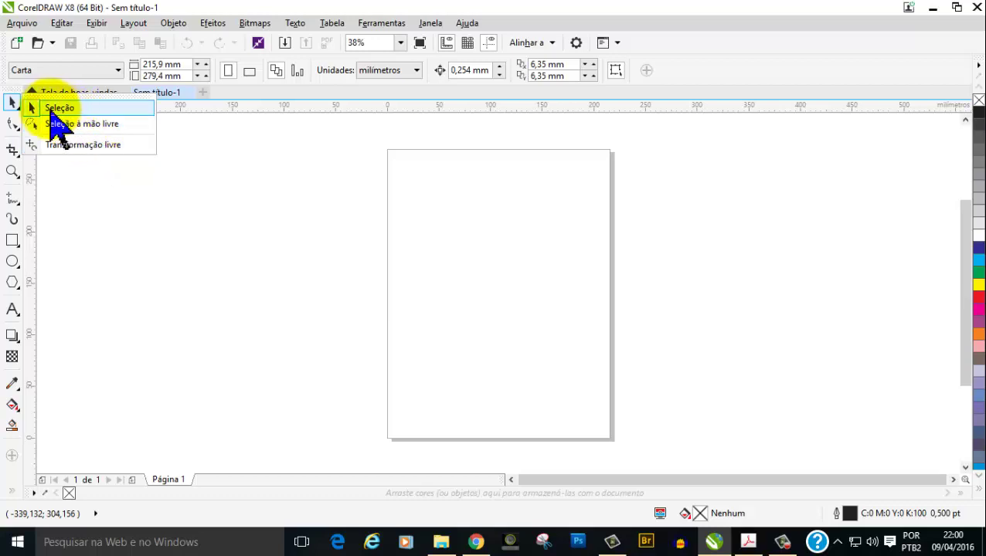
left_click(50, 109)
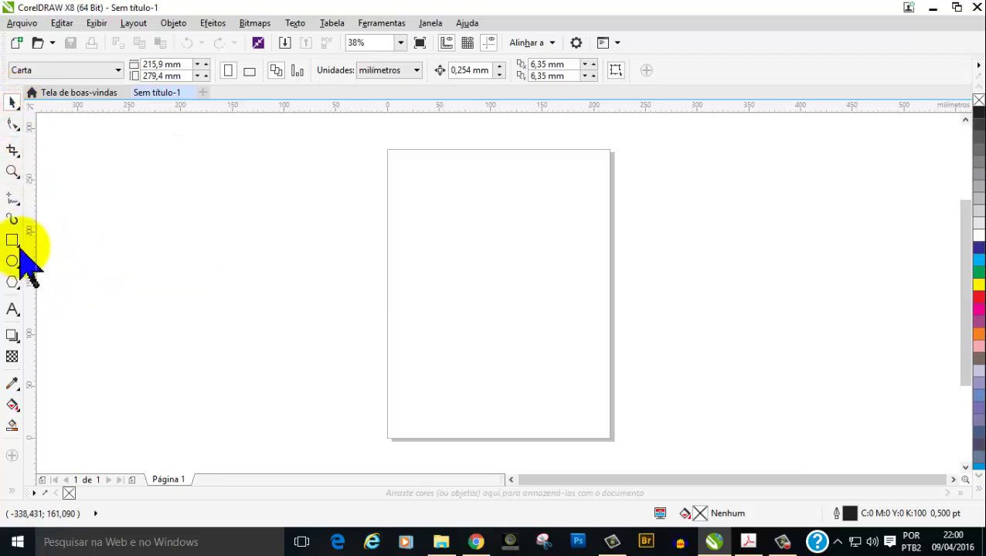
Draw a square at the page's top left and a circle to its right.
left_click(13, 241)
left_click_drag(397, 187, 492, 282)
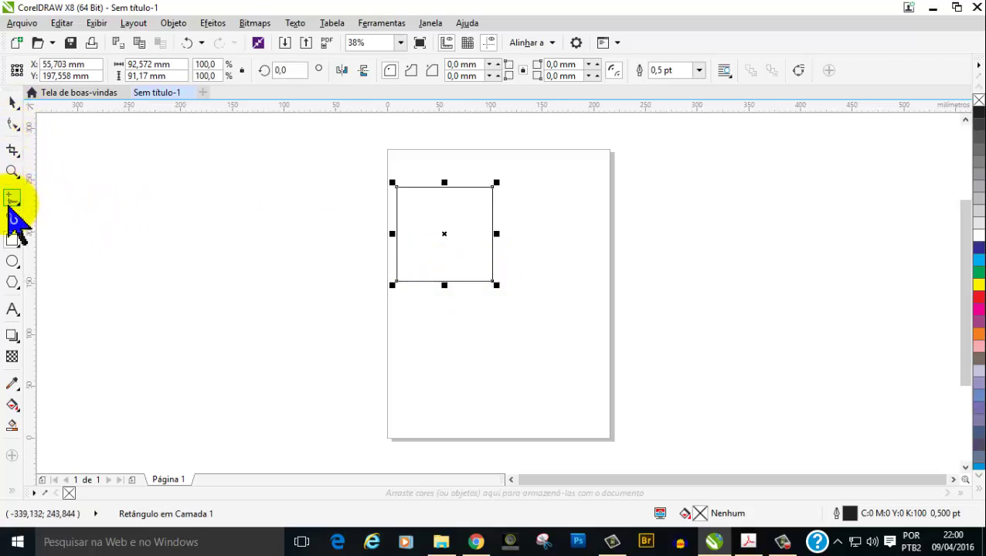
left_click(12, 262)
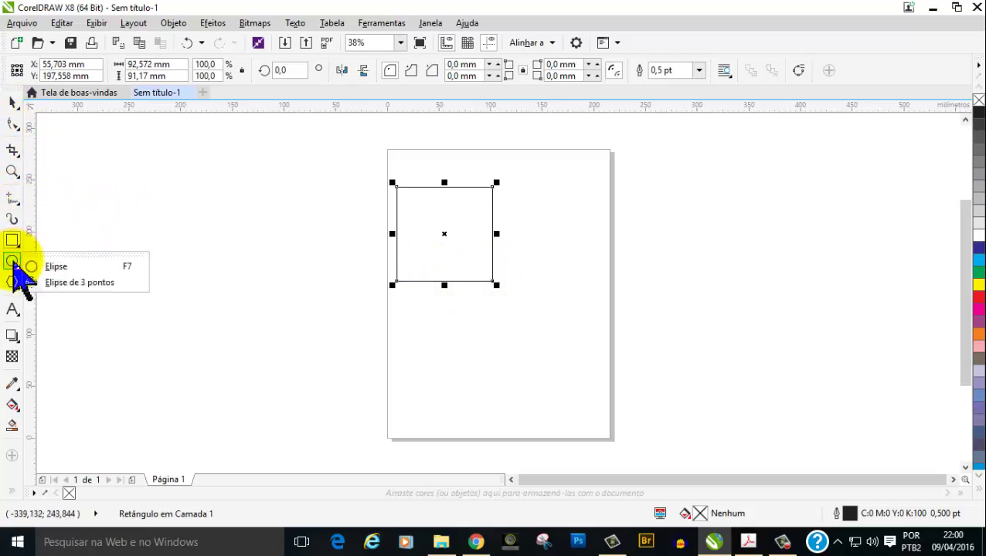
left_click(12, 262)
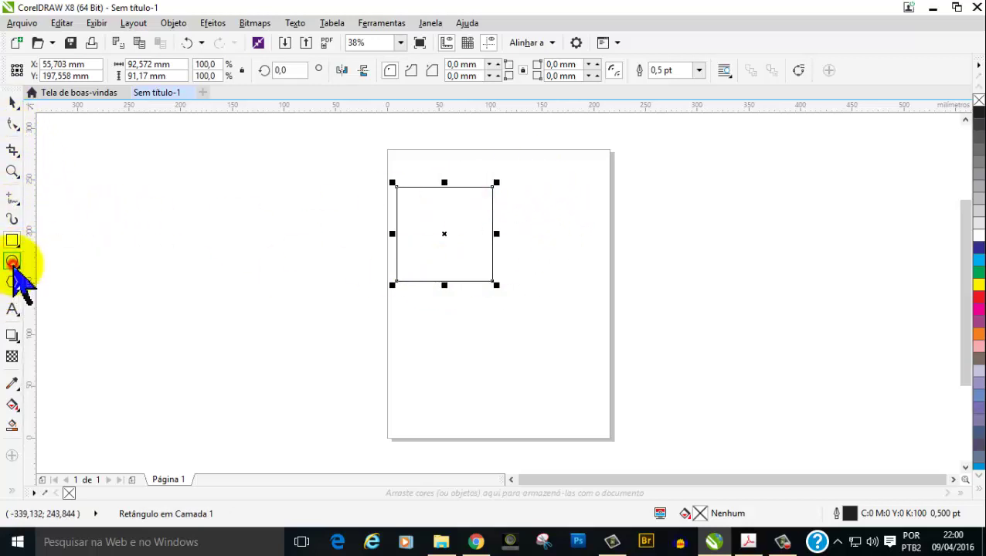
left_click_drag(524, 173, 616, 270)
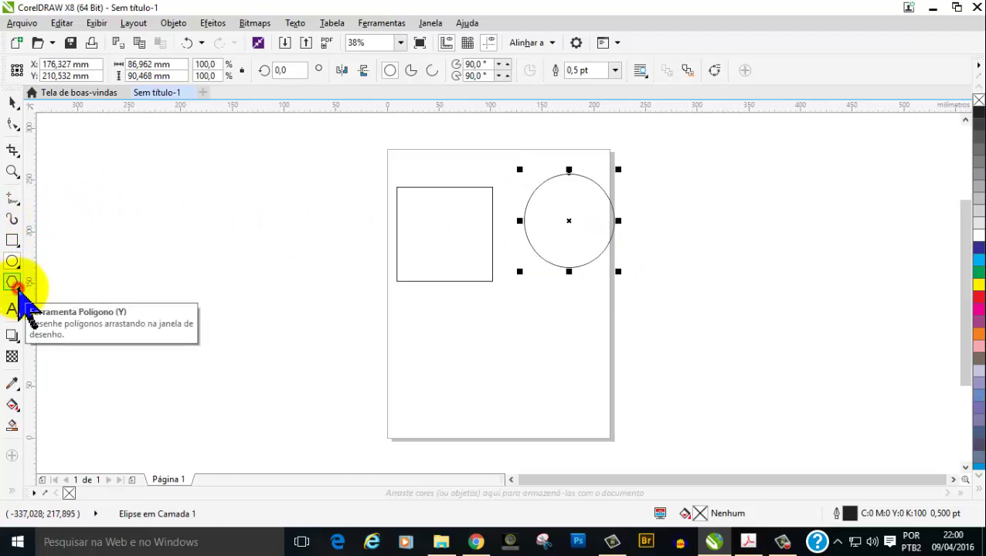
Draw a five-point star below the square and circle.
left_click(16, 288)
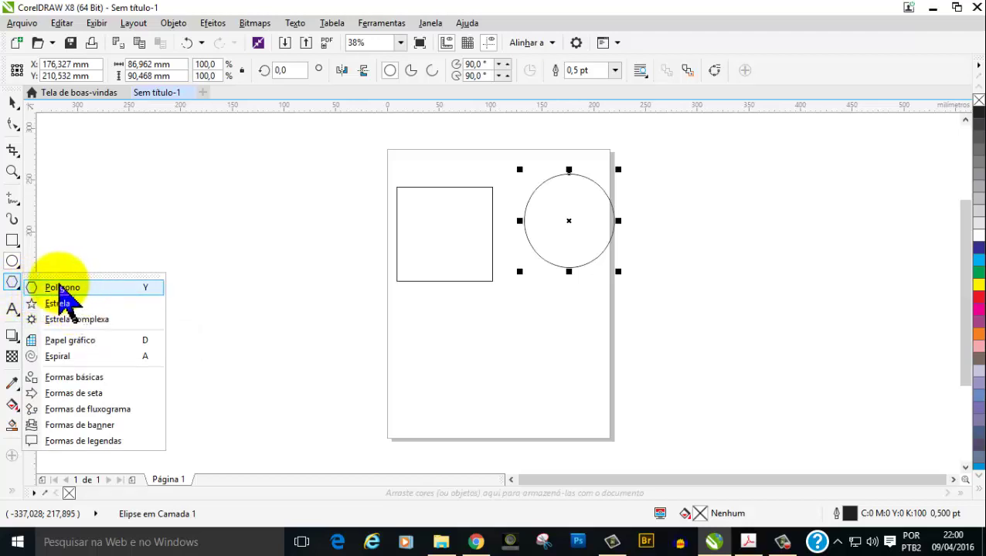
left_click(73, 305)
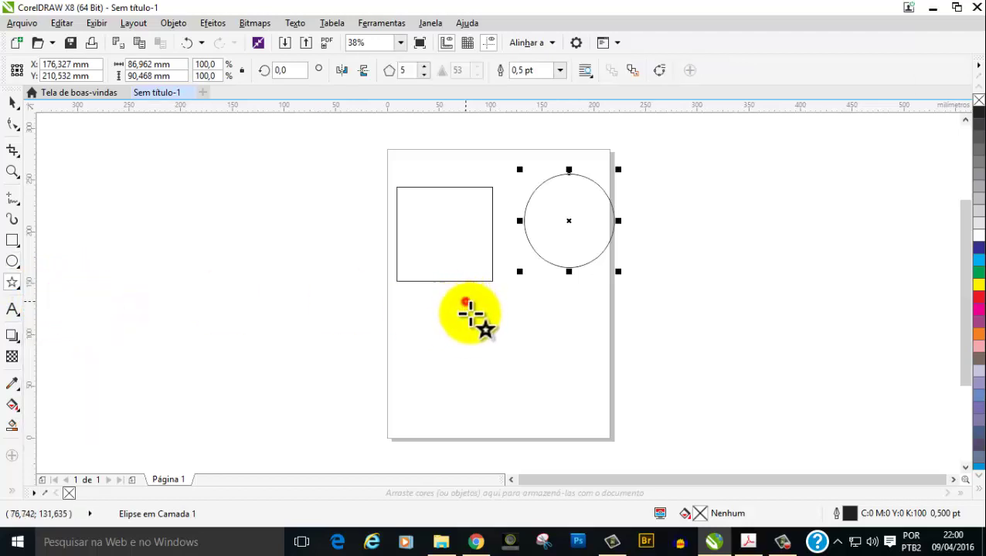
left_click_drag(466, 301, 590, 423)
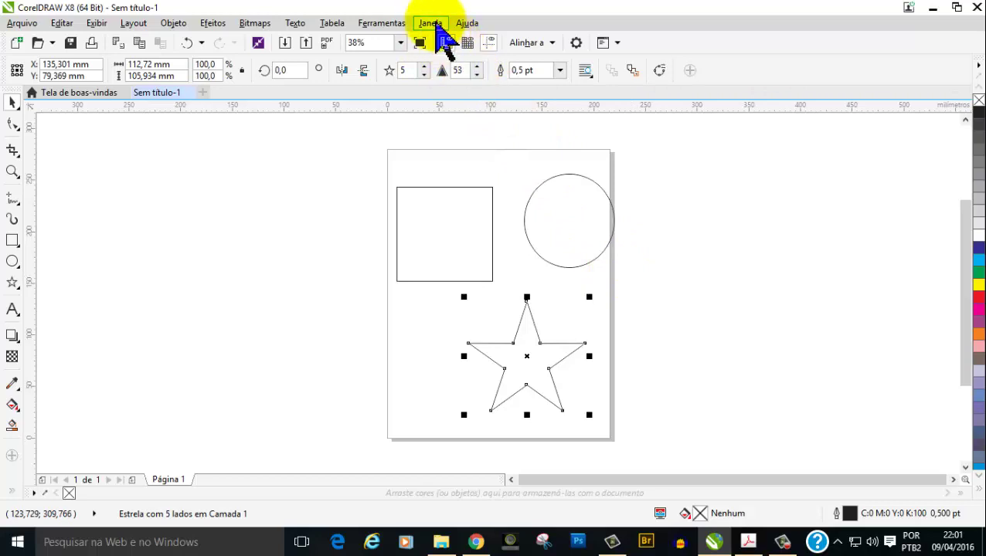
Reset the workspace to Janela > Área de trabalho > Padrão and clear the star's selection.
left_click(433, 23)
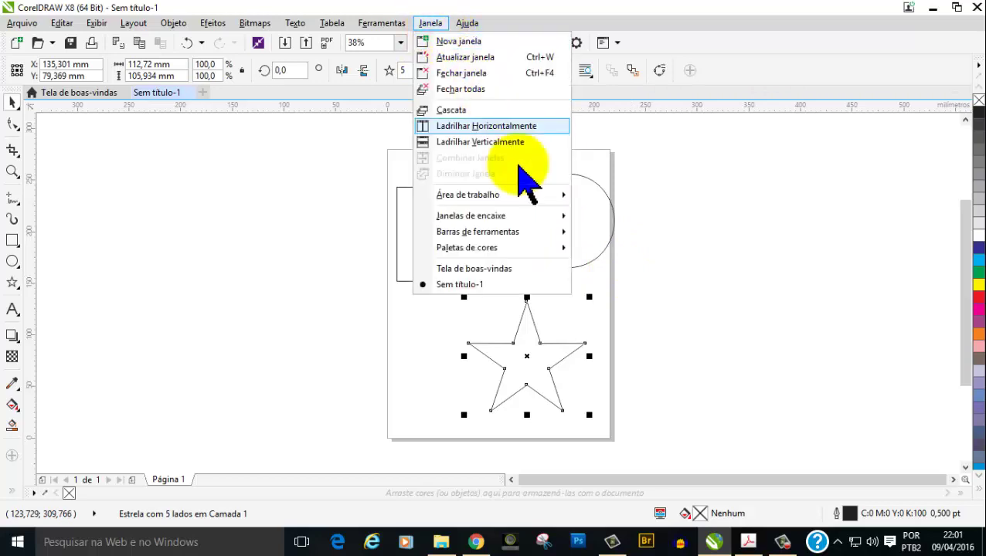
mouse_move(468, 194)
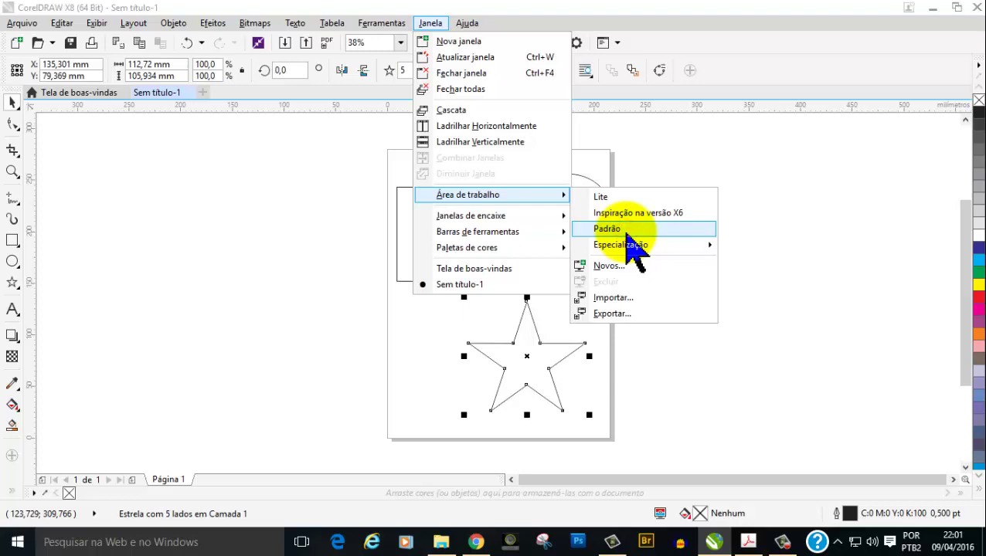
left_click(627, 230)
left_click(437, 25)
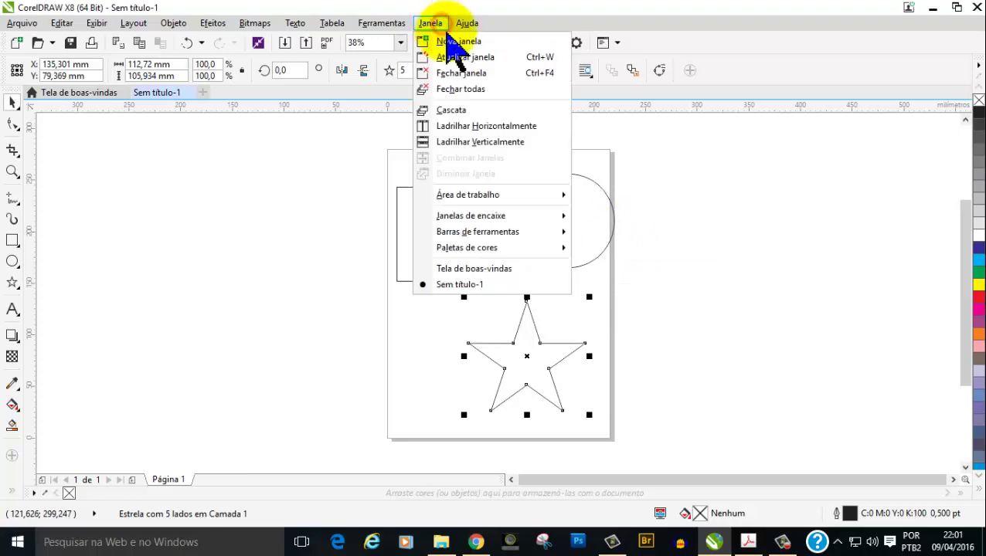
left_click(282, 188)
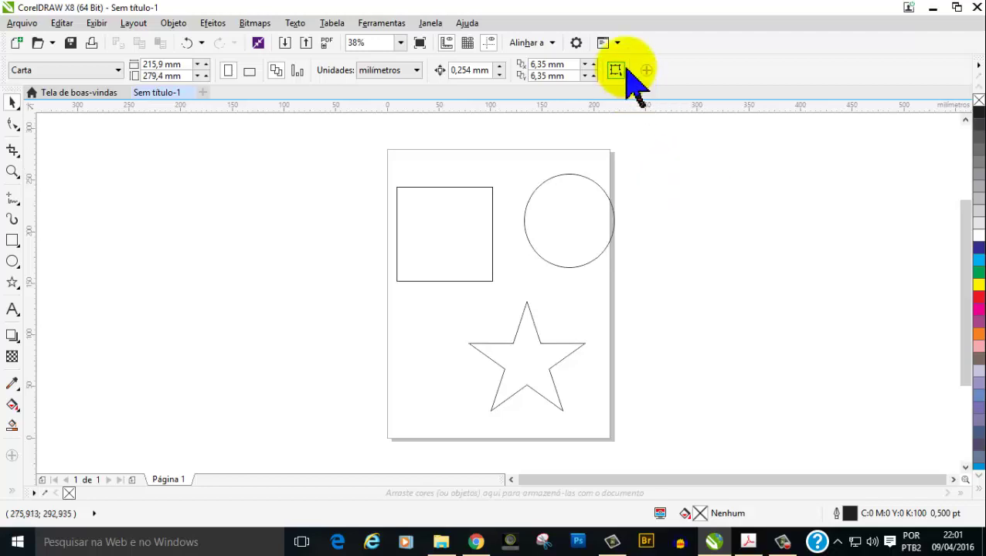
Move the circle down level with the square and shift the star up and left.
left_click_drag(566, 264, 555, 279)
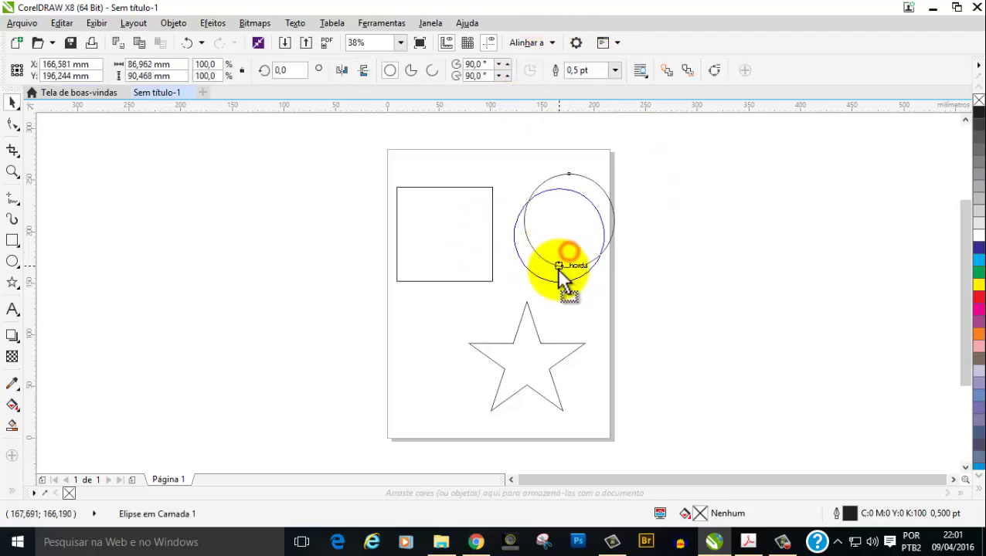
left_click(684, 210)
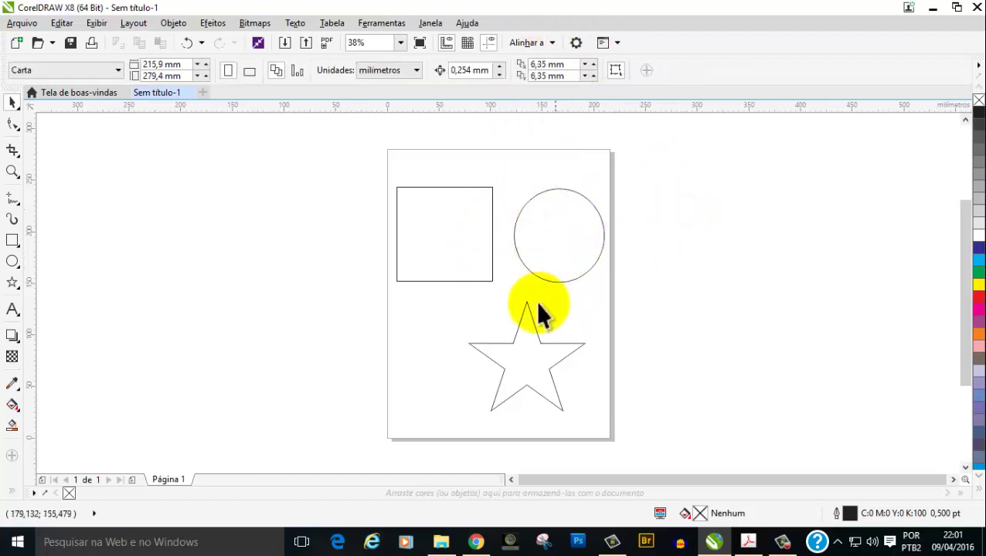
left_click_drag(544, 366, 522, 357)
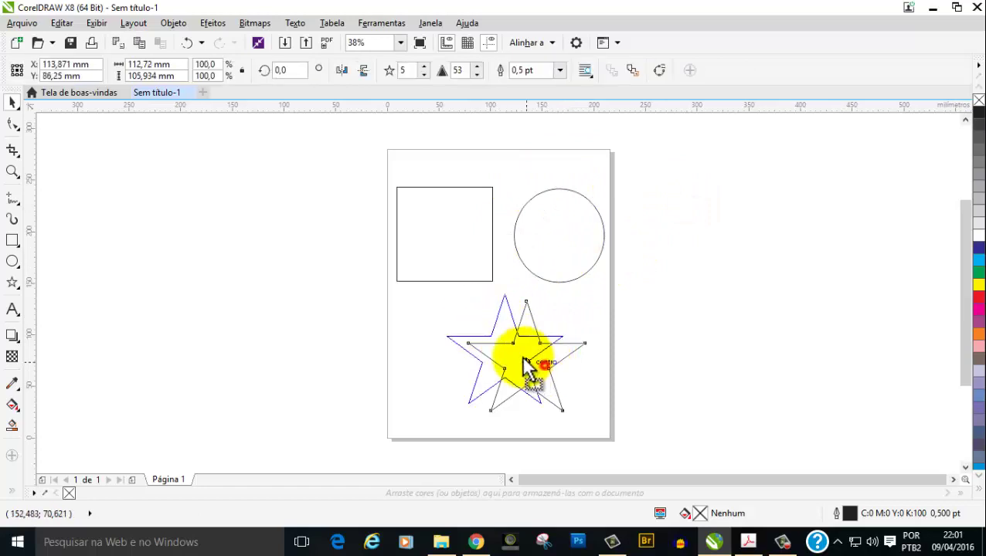
left_click(371, 300)
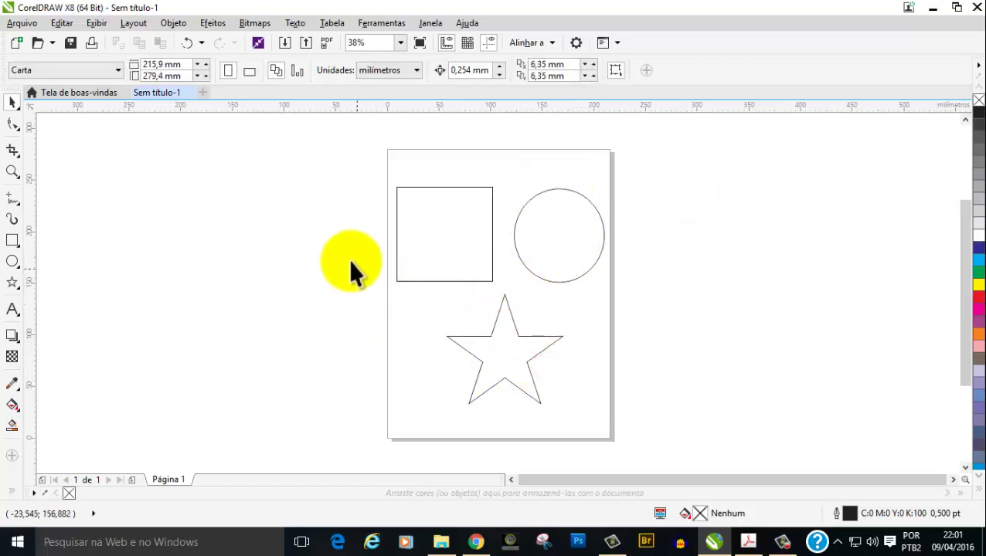
left_click(14, 108)
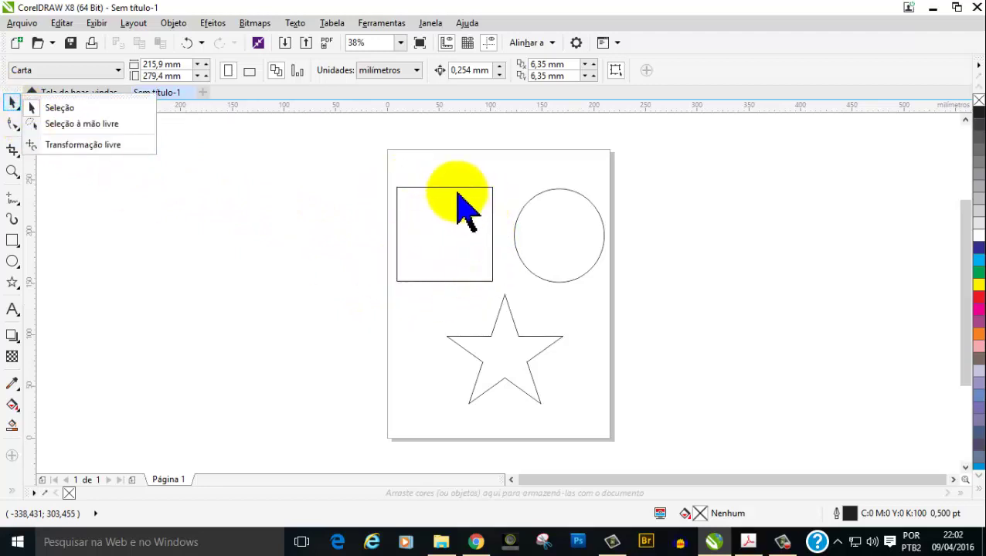
left_click(453, 234)
left_click(453, 234)
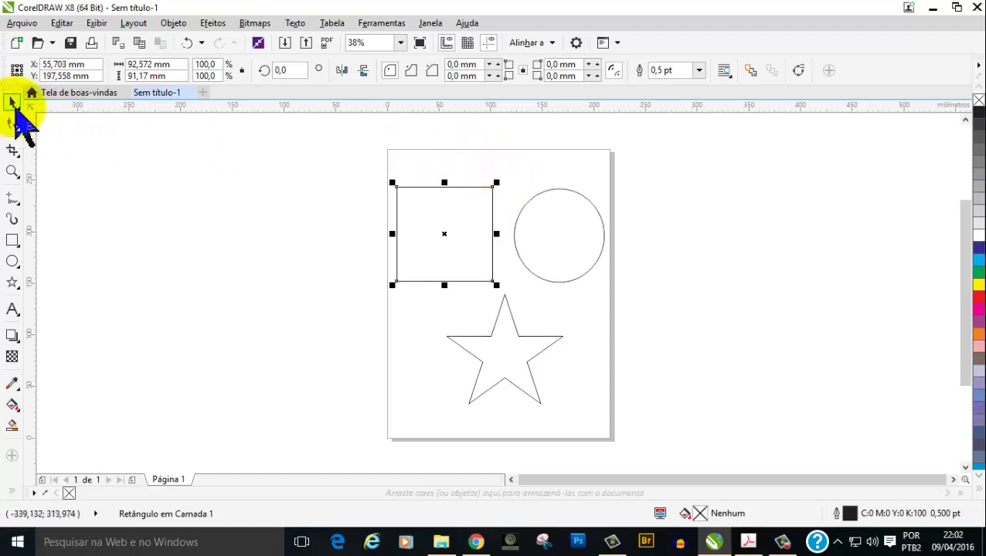
left_click(592, 216)
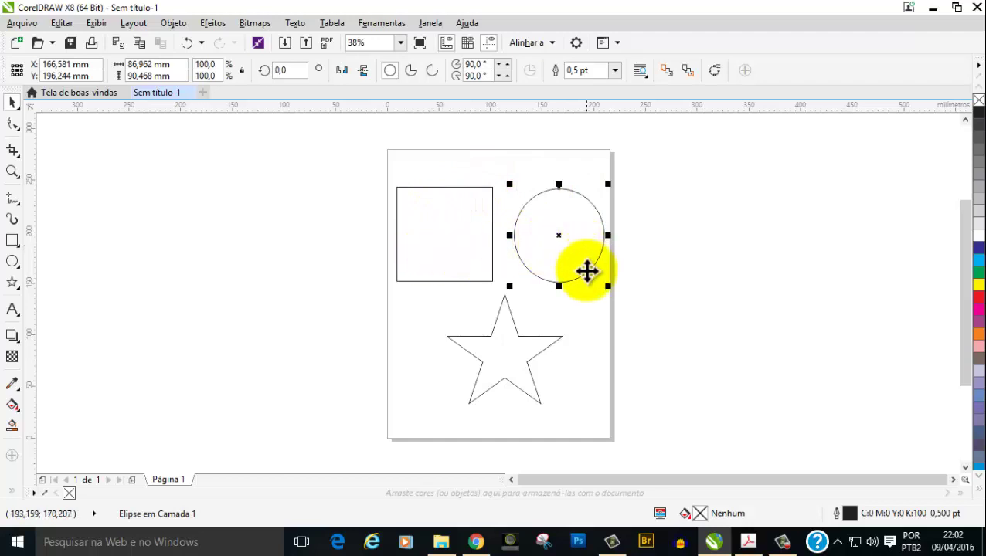
left_click(515, 338)
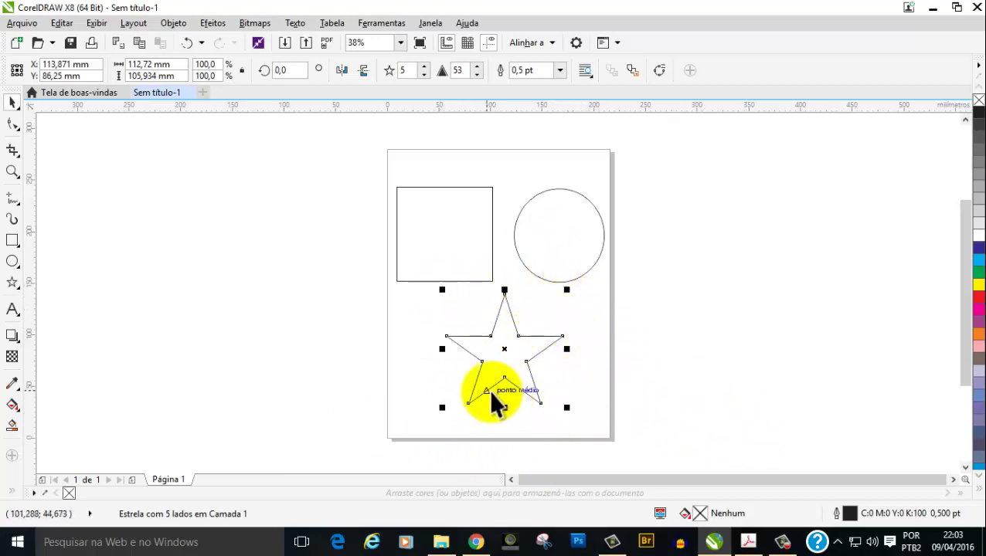
left_click(469, 200)
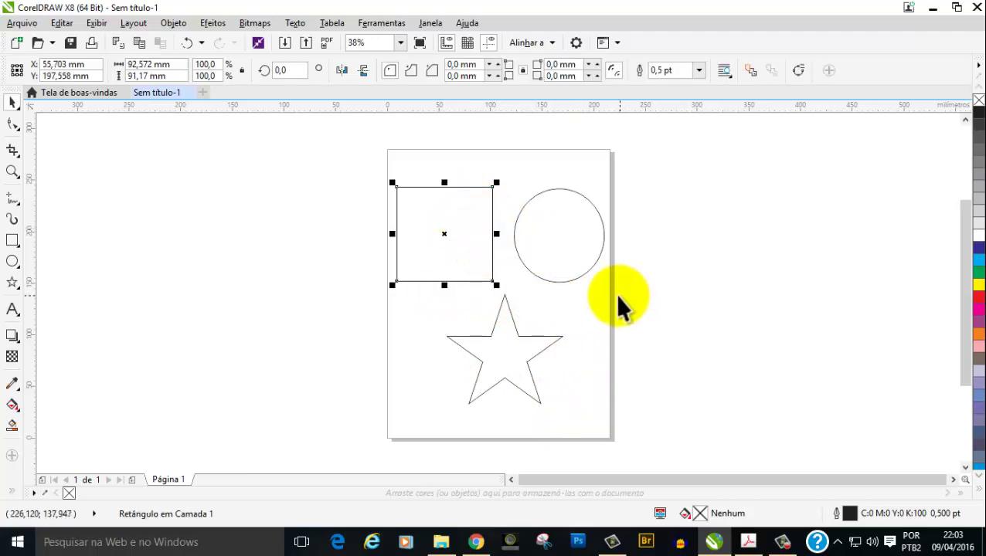
left_click(545, 243)
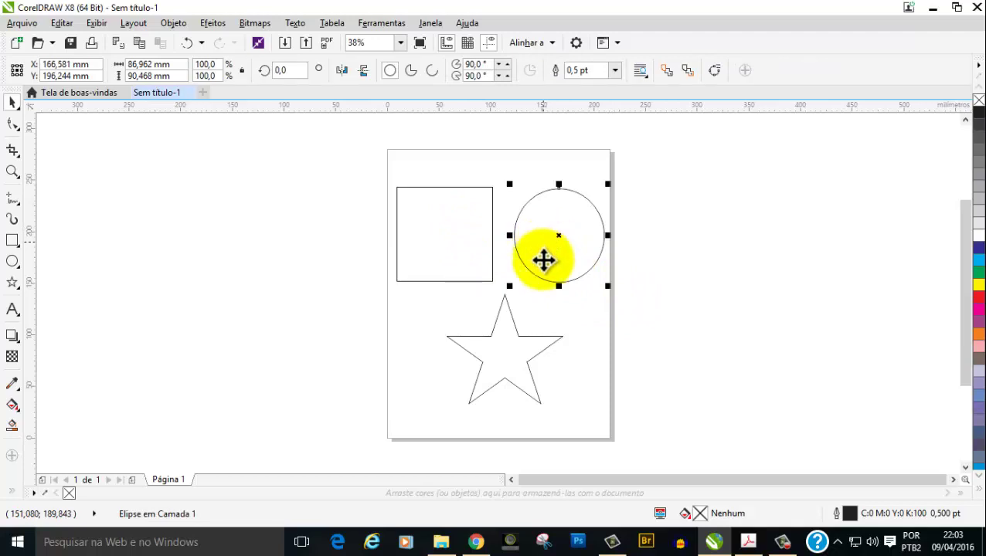
left_click(525, 359)
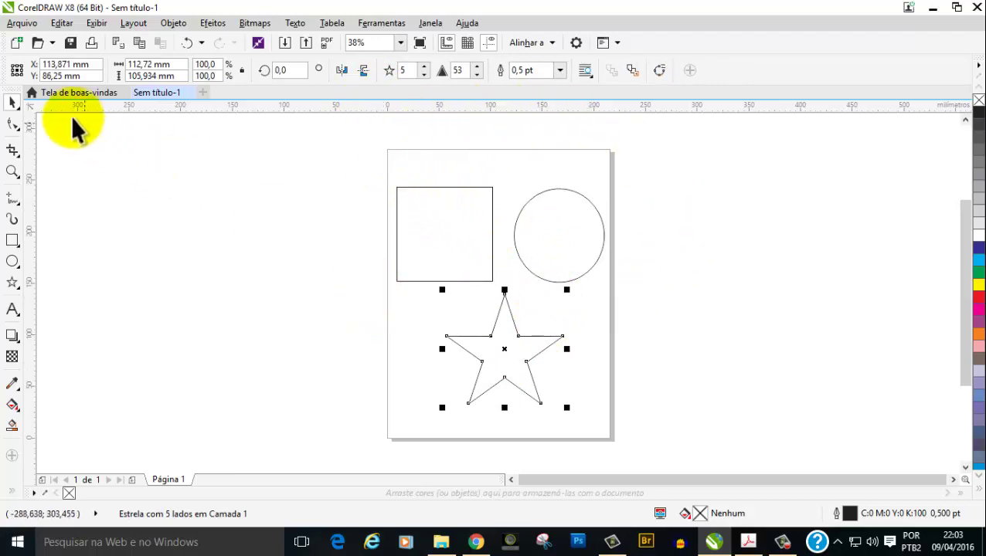
left_click(461, 258)
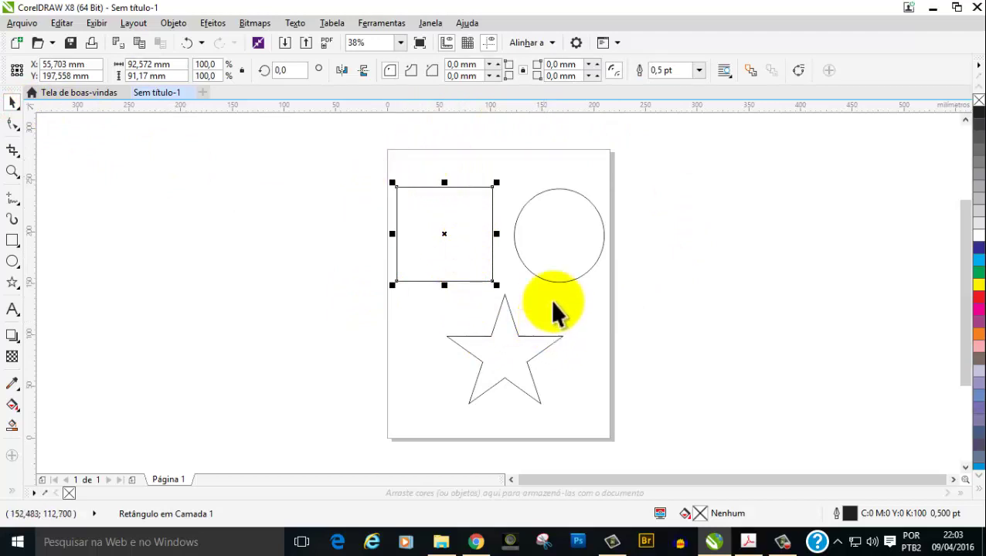
left_click(582, 223)
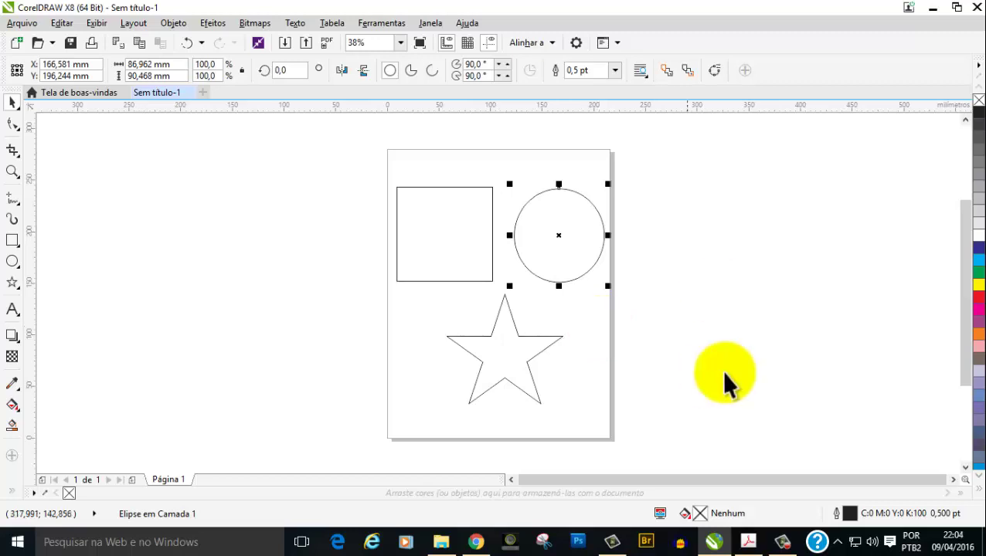
left_click(756, 268)
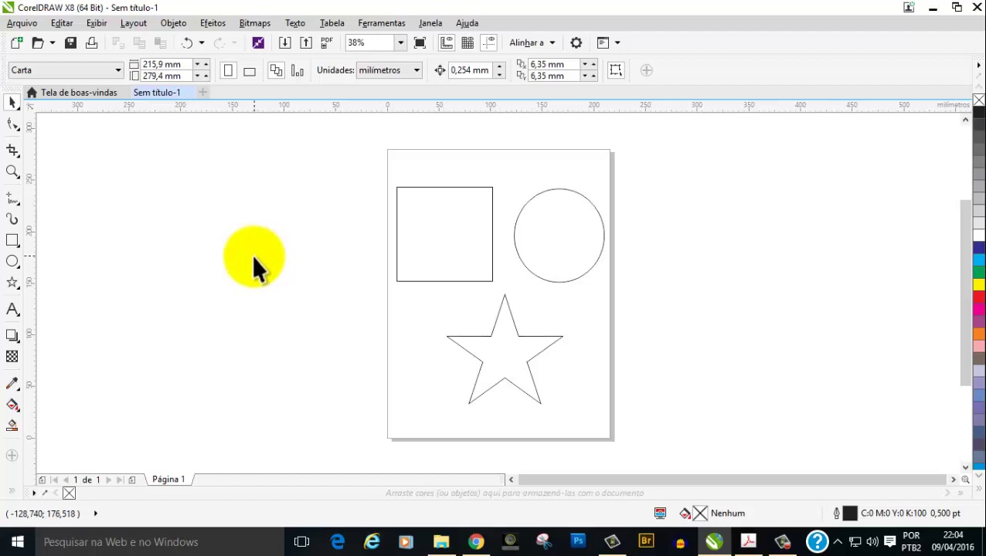
Select the square, then Shift-add the circle so both are selected together.
left_click(463, 203)
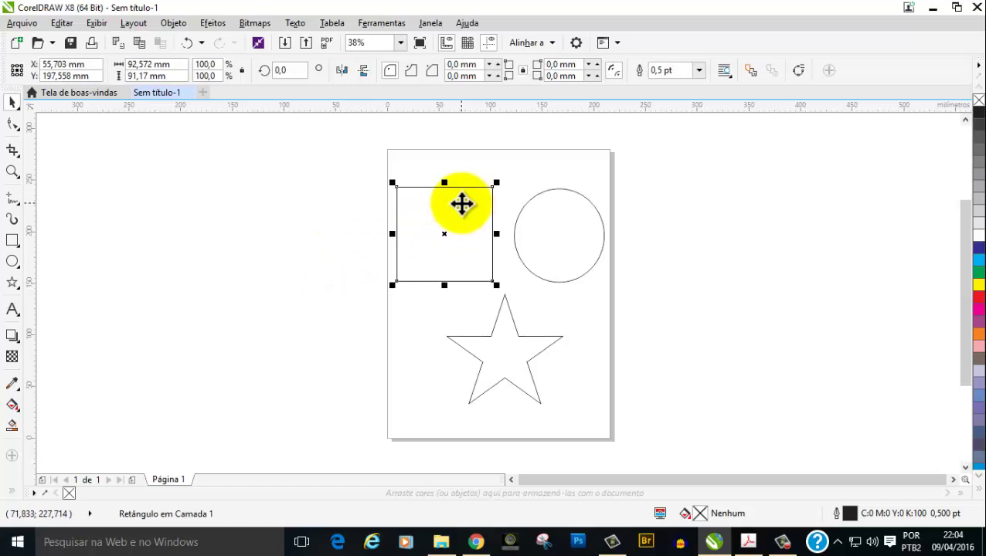
left_click(242, 280)
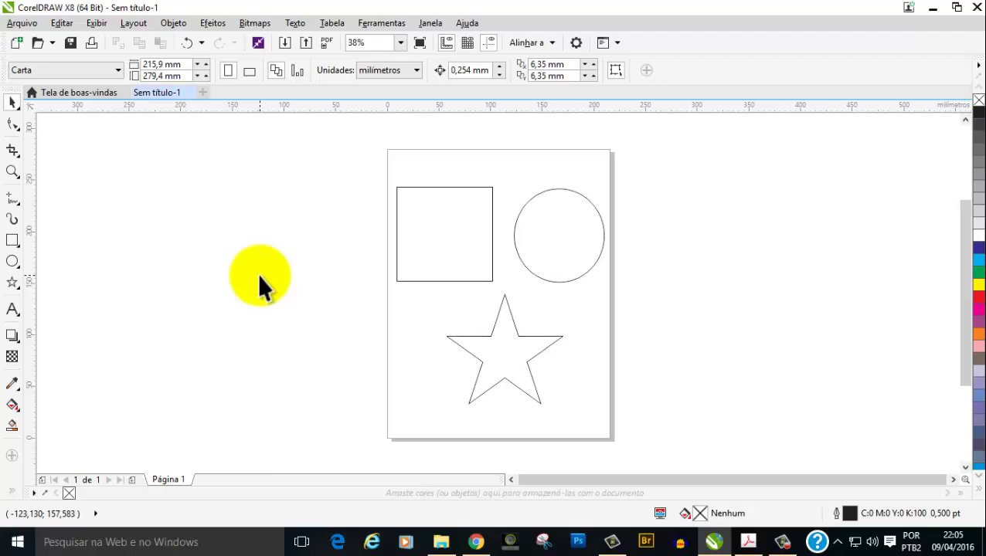
left_click(409, 220)
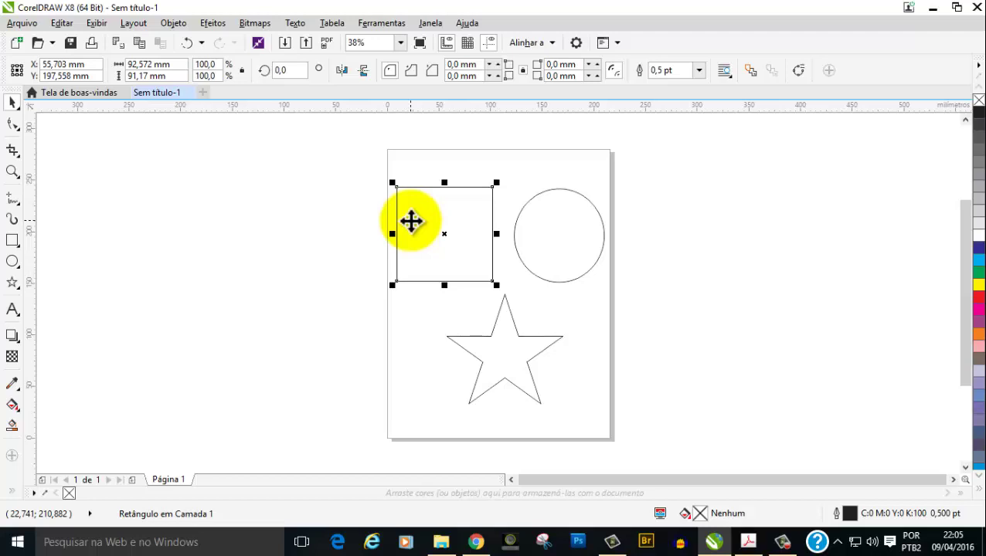
left_click(541, 273, "shift")
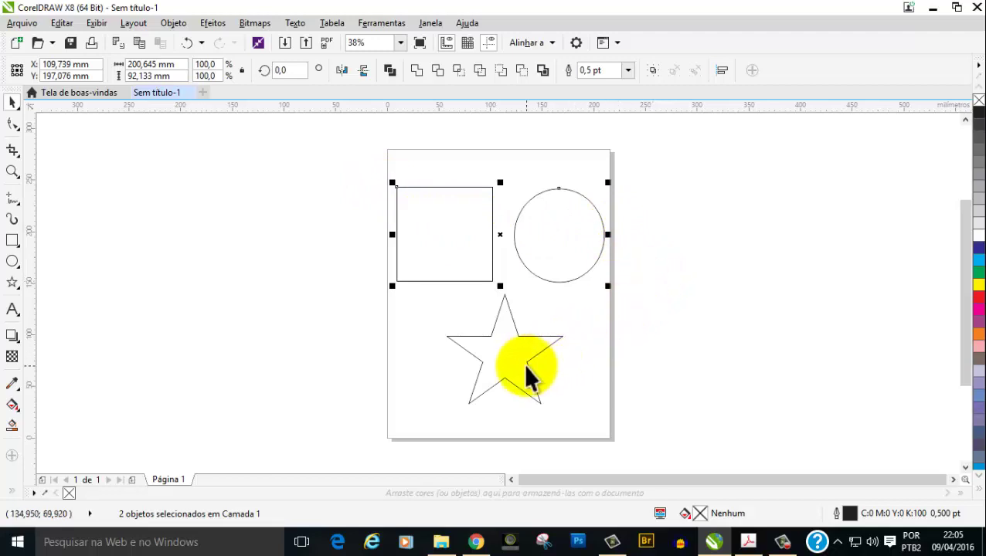
Shift-click the star to add it to the square-and-circle selection.
left_click_drag(528, 379, 526, 368)
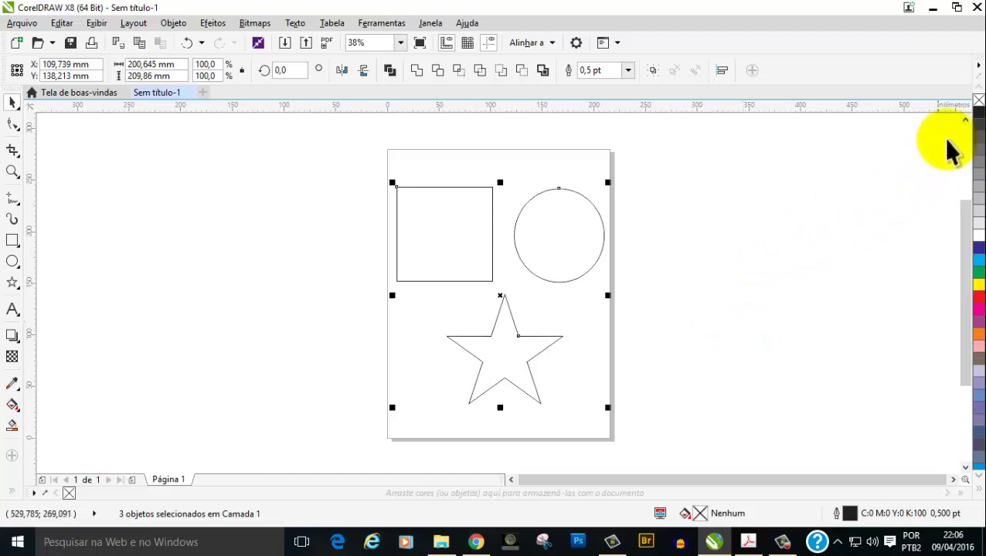
Apply the yellow palette fill to the square, circle and star, then deselect.
left_click(978, 285)
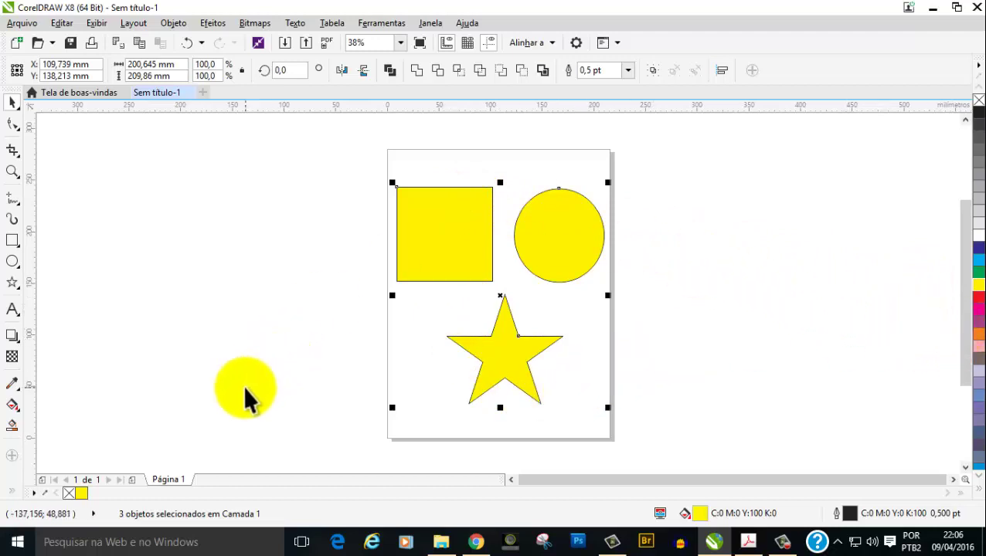
left_click(257, 299)
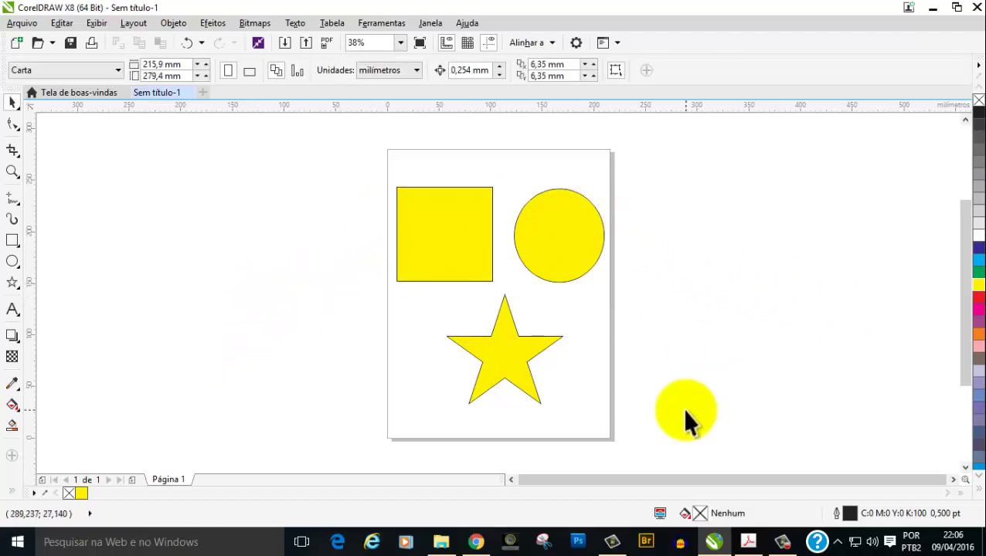
Recolor the square dark blue and the circle red from the palette, keeping the star yellow.
left_click(469, 236)
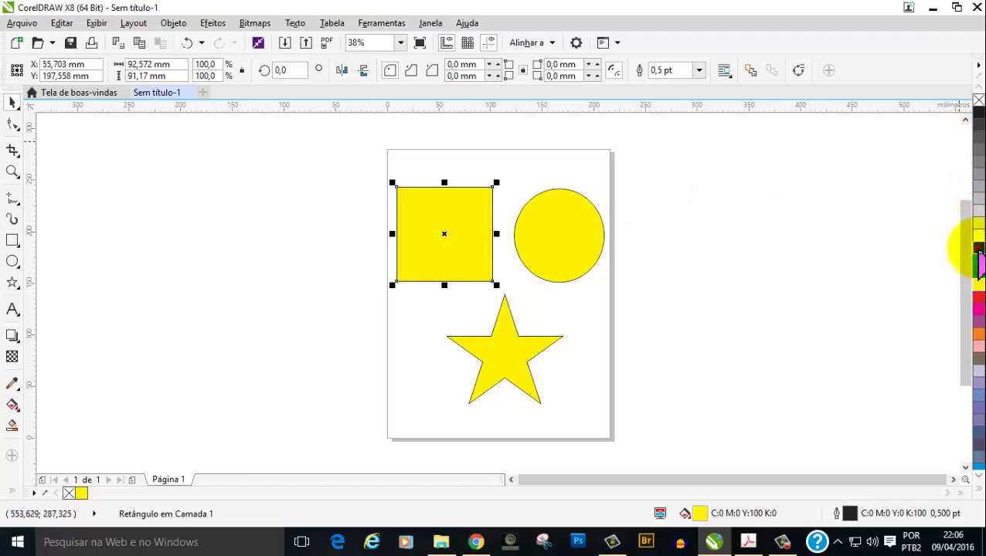
left_click(978, 248)
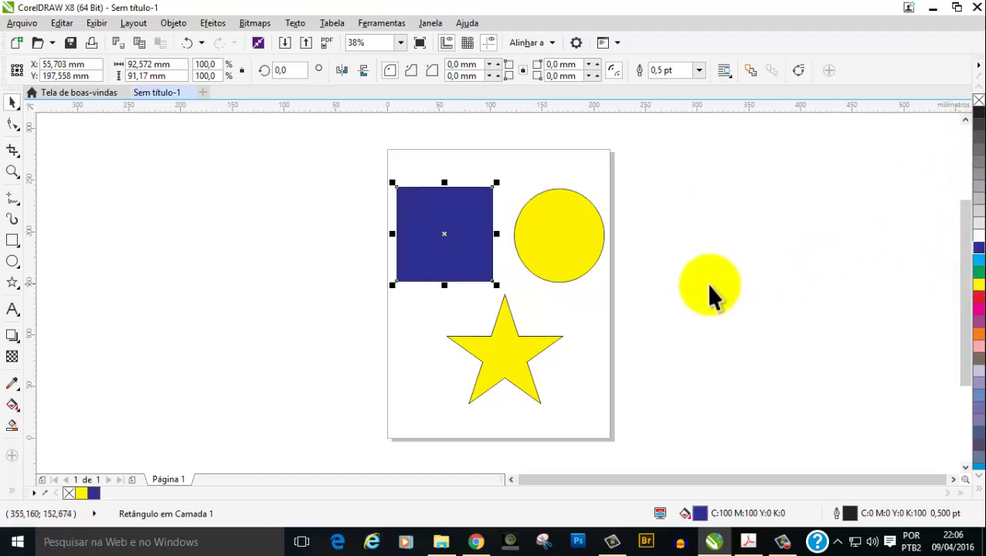
left_click(578, 236)
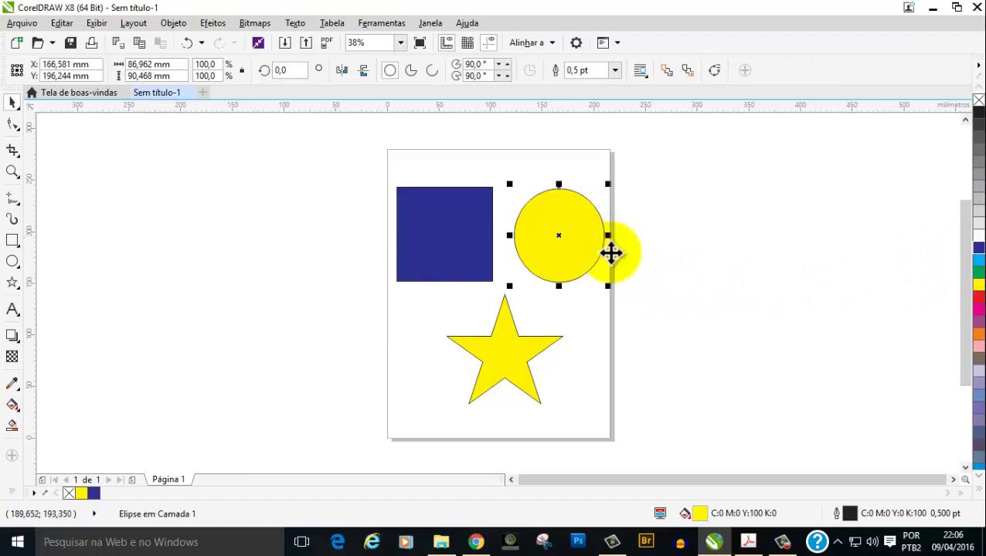
left_click(979, 299)
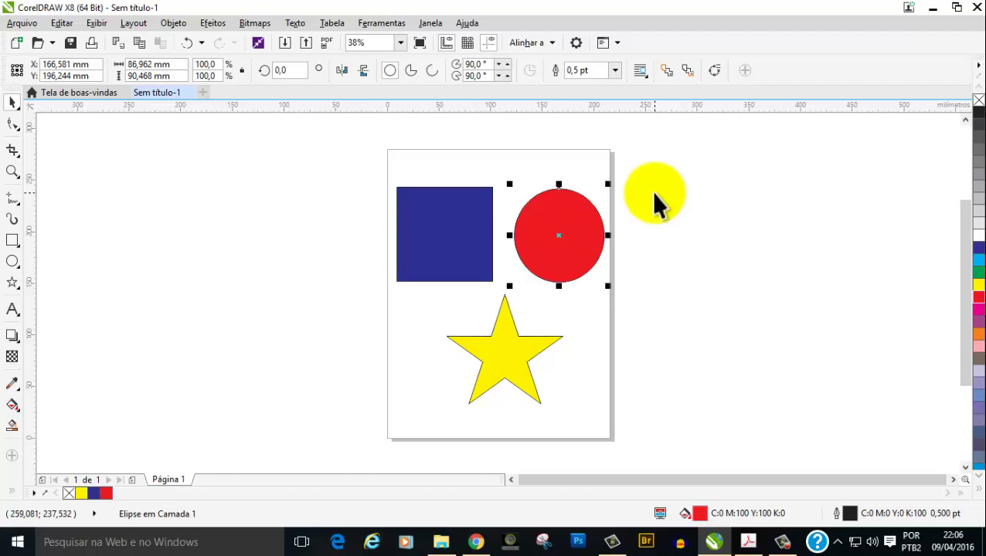
left_click(738, 263)
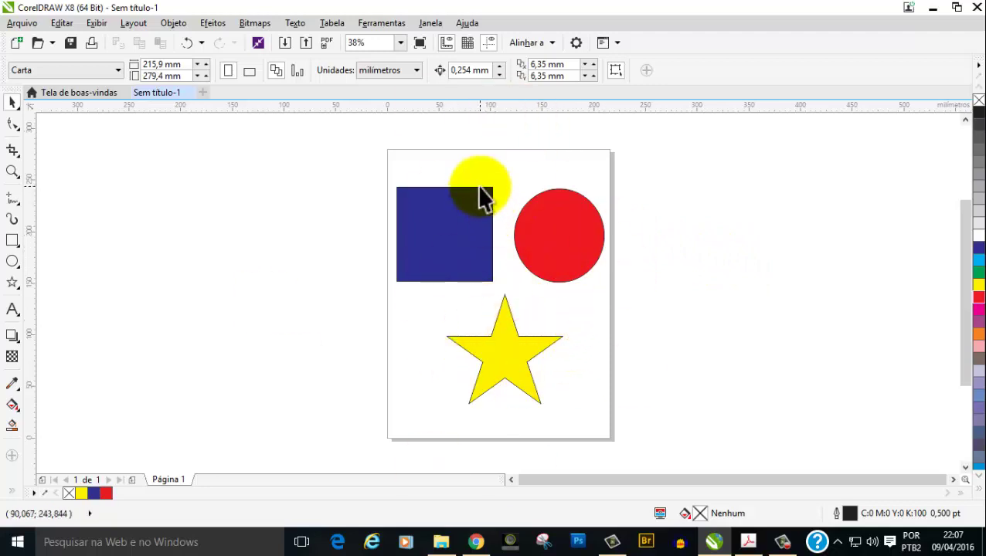
mouse_move(12, 283)
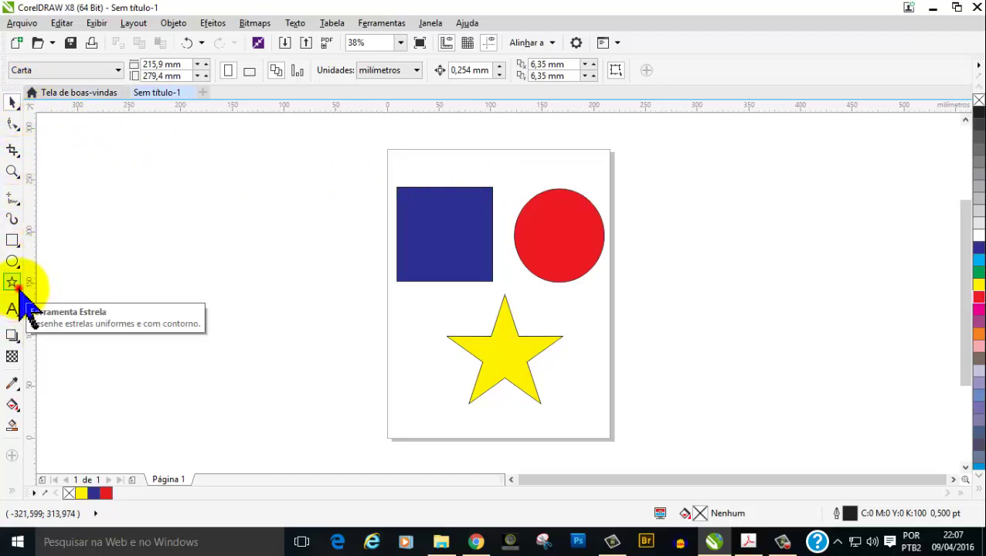
Draw a green pentagon, about 128 × 118 mm, across the middle of the page.
left_click(20, 291)
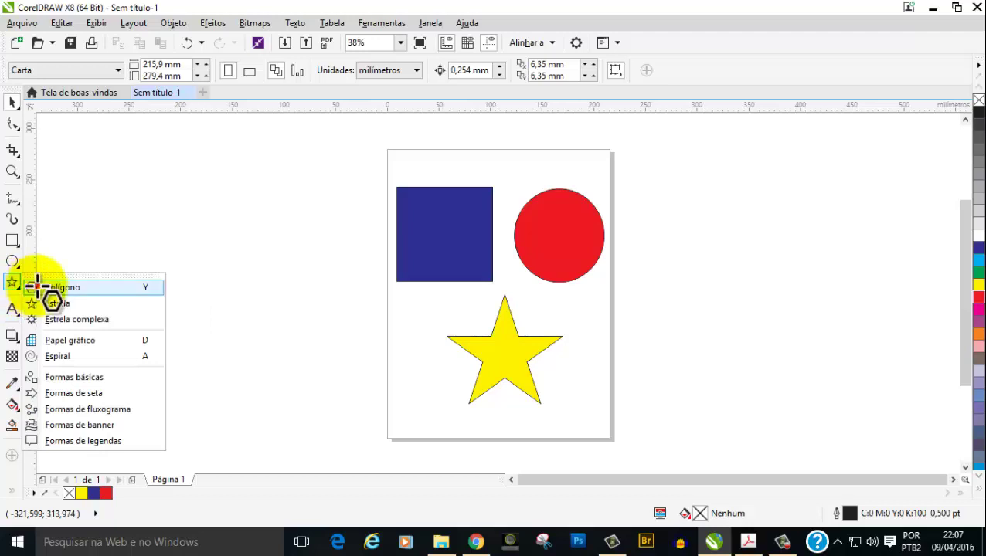
left_click(39, 288)
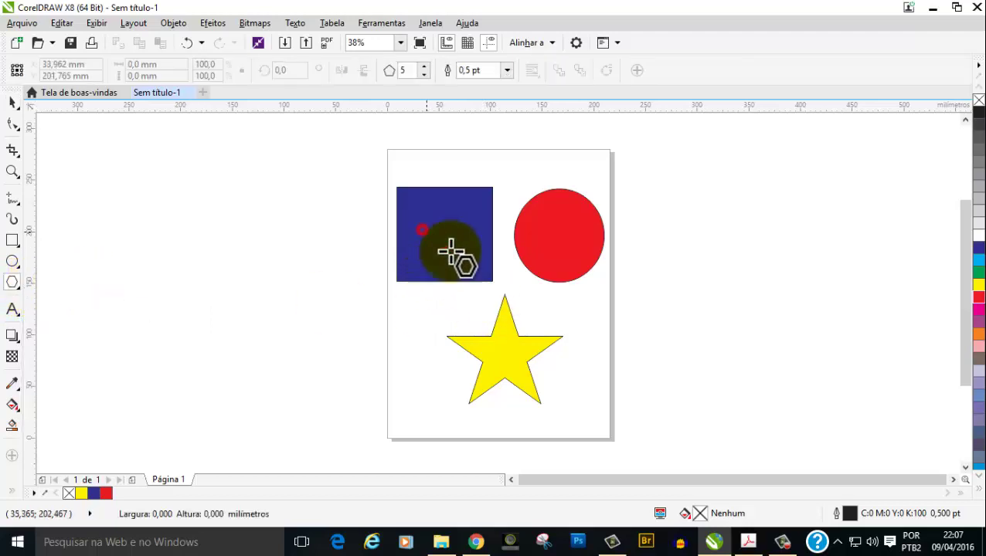
left_click_drag(452, 250, 562, 364)
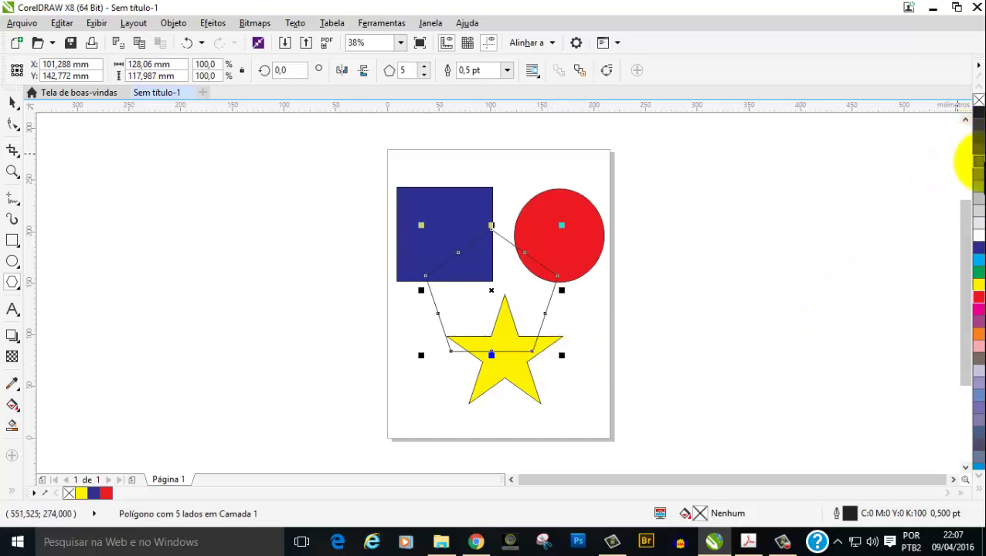
left_click(979, 272)
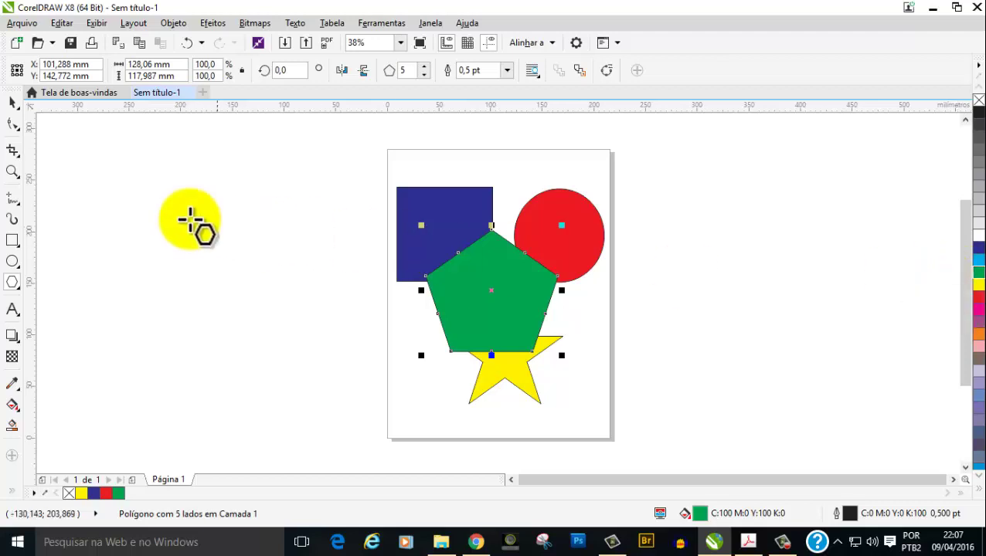
left_click(12, 102)
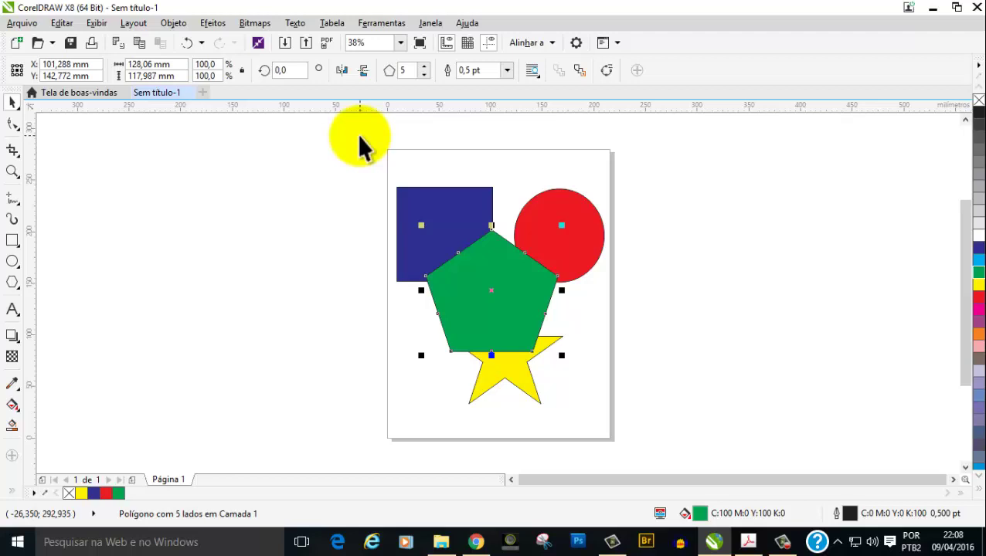
left_click(359, 136)
mouse_move(360, 136)
left_mouse_down()
mouse_move(530, 324)
mouse_move(653, 435)
left_mouse_up()
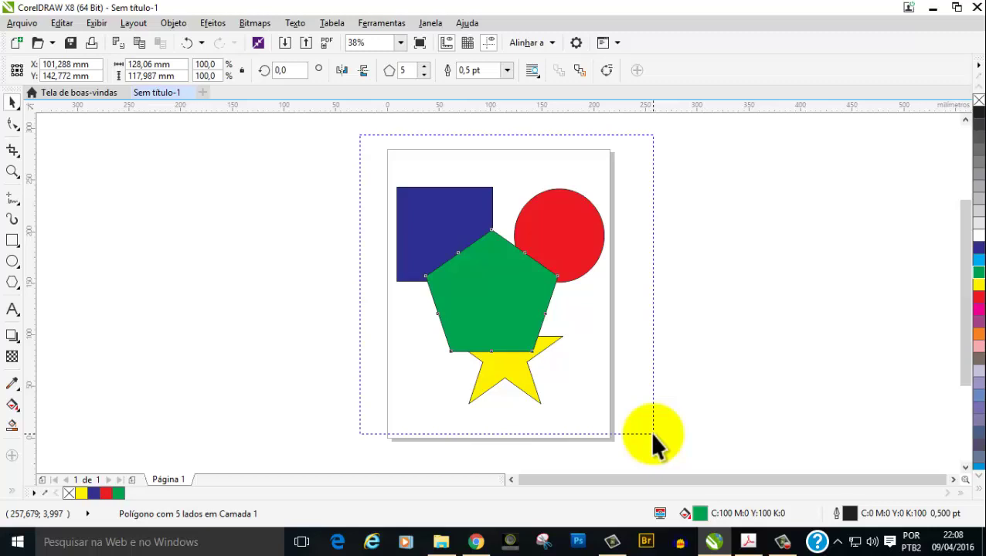
left_click_drag(653, 434, 653, 434)
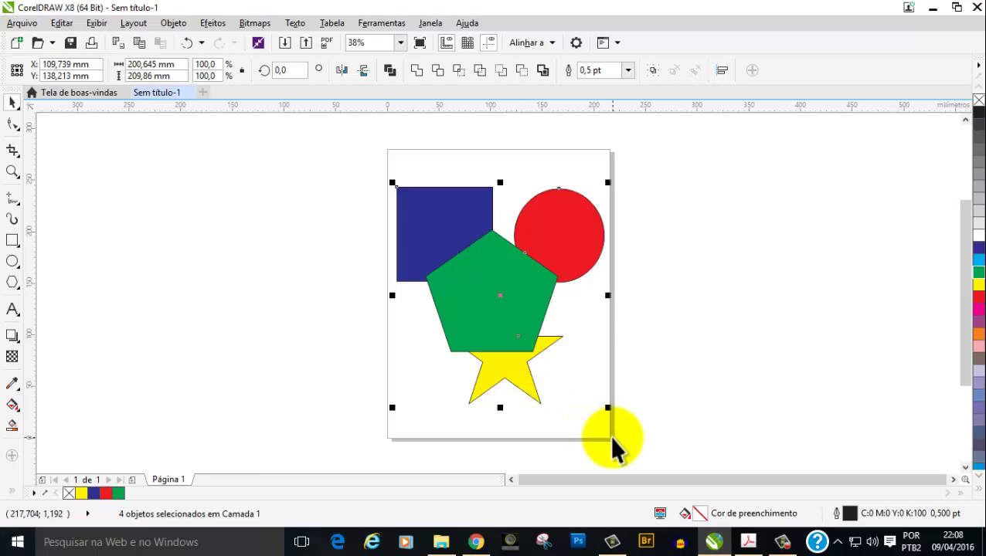
left_click(755, 283)
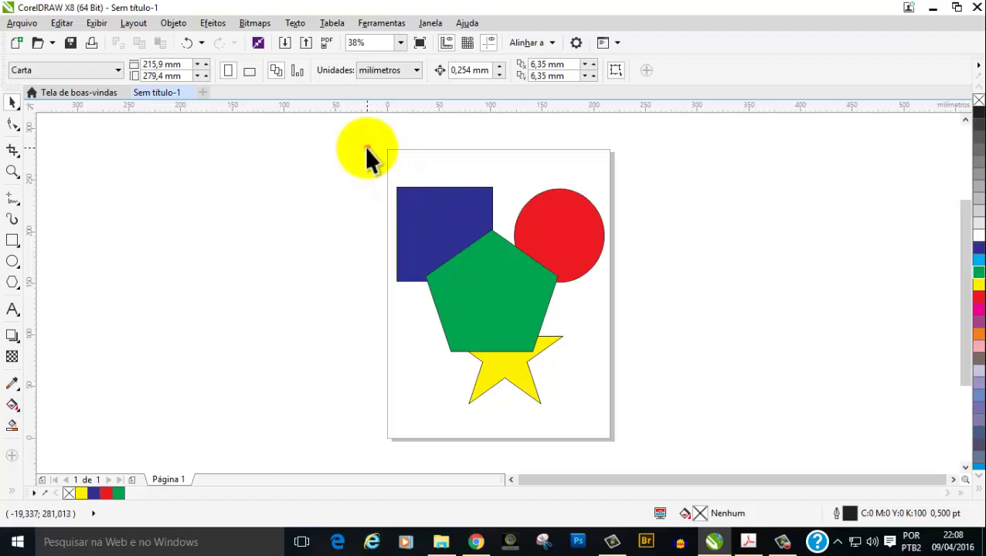
mouse_move(367, 148)
left_mouse_down()
mouse_move(535, 242)
mouse_move(558, 267)
mouse_move(578, 431)
left_mouse_up()
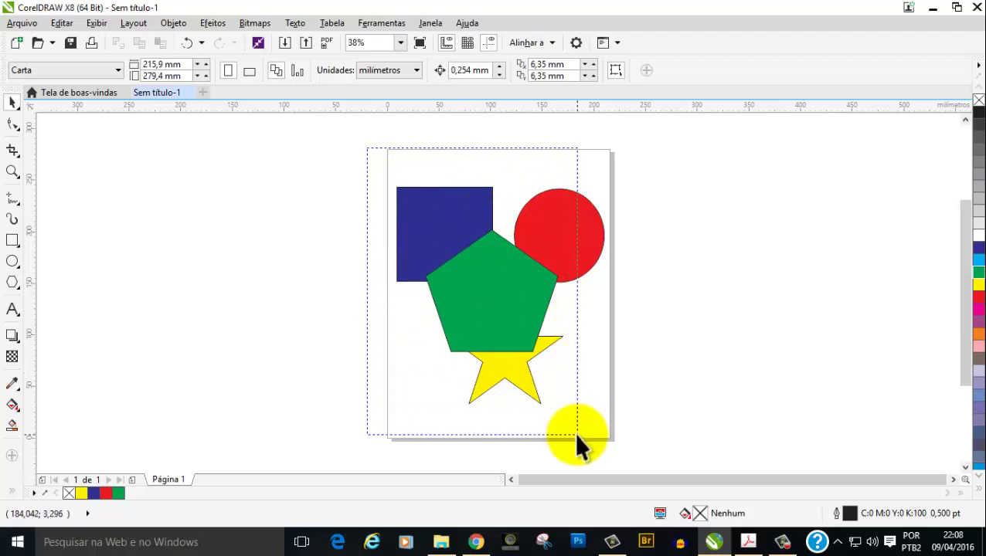
left_click_drag(578, 435, 573, 436)
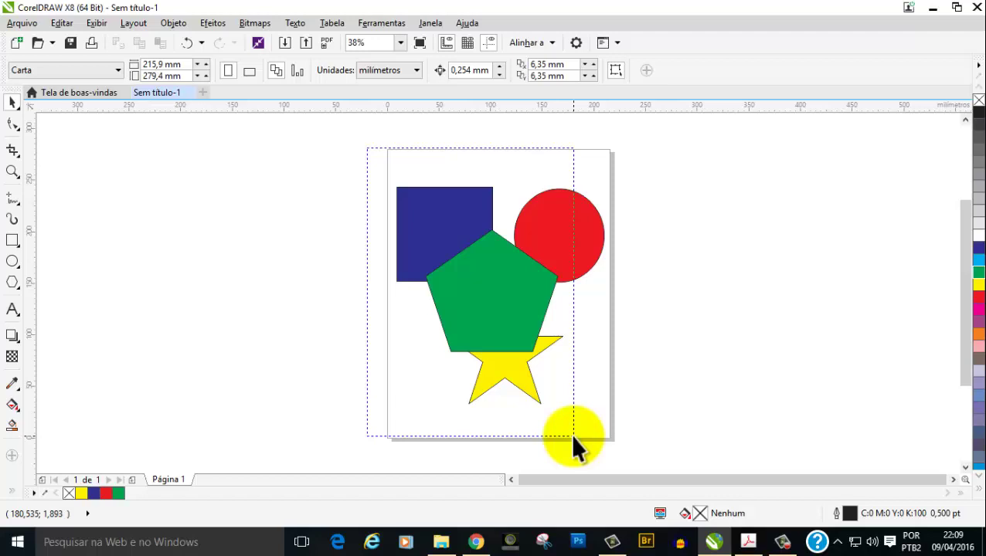
left_click_drag(573, 437, 573, 437)
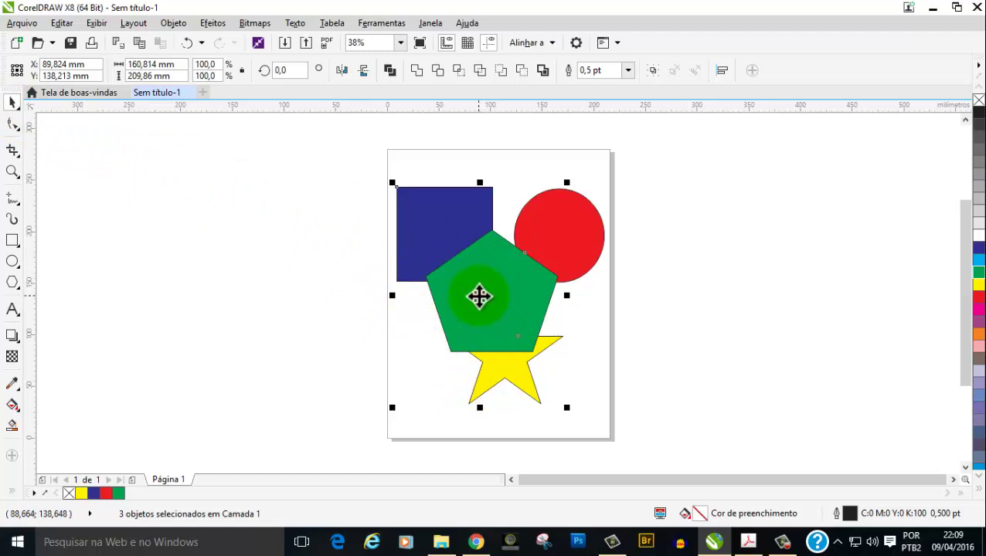
left_click_drag(479, 296, 338, 295)
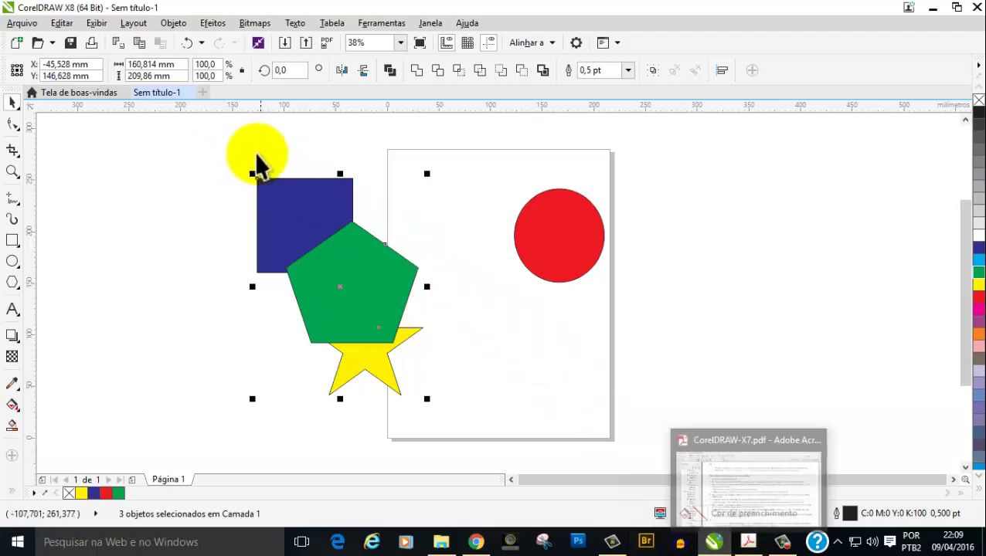
mouse_move(231, 132)
left_mouse_down()
mouse_move(529, 317)
mouse_move(612, 431)
mouse_move(635, 447)
mouse_move(583, 438)
mouse_move(599, 444)
left_mouse_up()
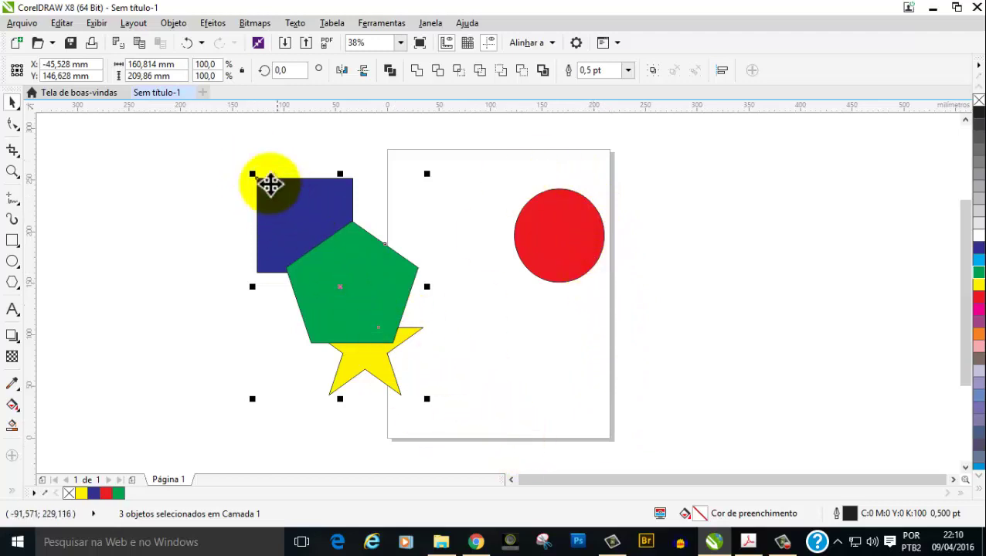
mouse_move(238, 134)
left_mouse_down()
mouse_move(281, 181)
mouse_move(649, 443)
left_mouse_up()
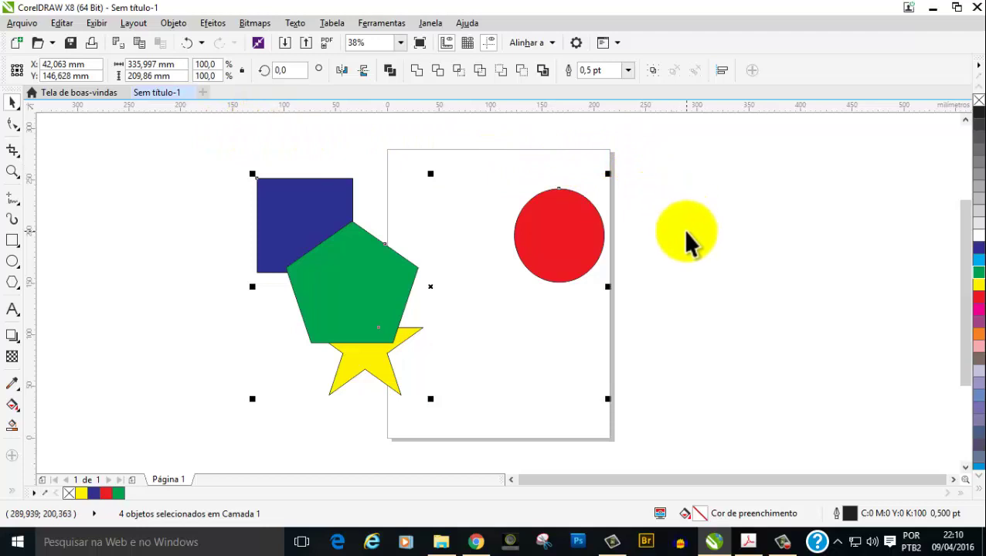
left_click(721, 254)
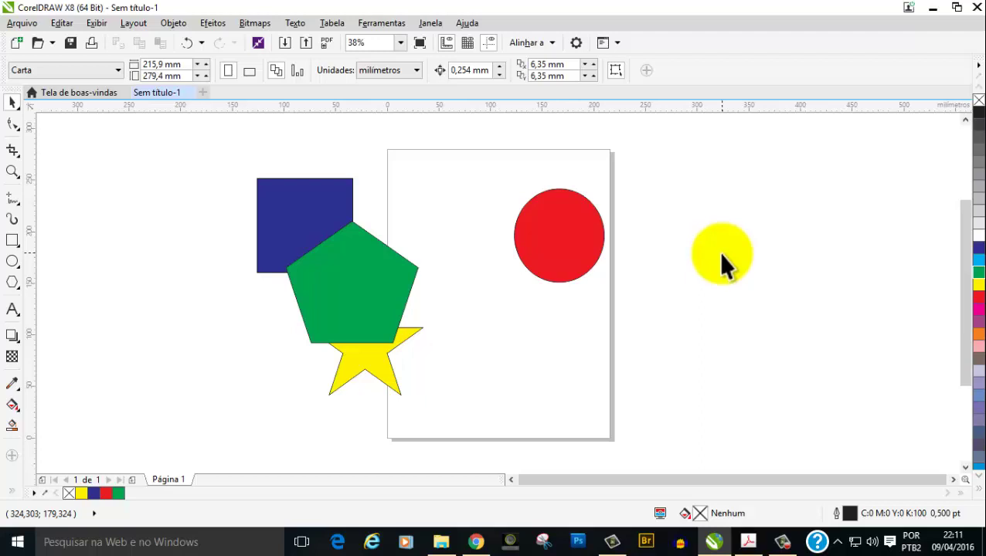
Select the red circle, nudge it, and scale it up with several corner-handle drags.
left_click(570, 267)
left_click_drag(540, 207, 529, 214)
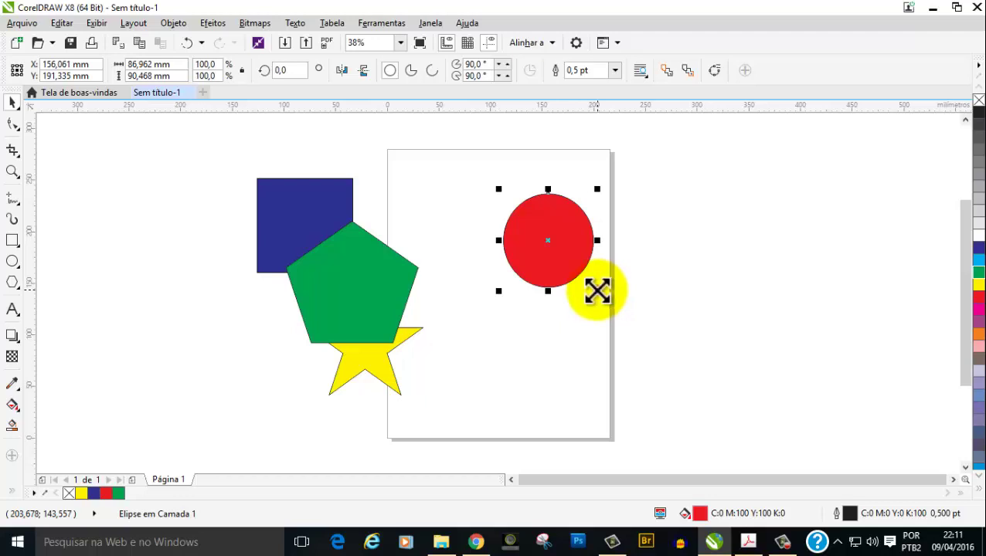
left_click_drag(598, 291, 830, 450)
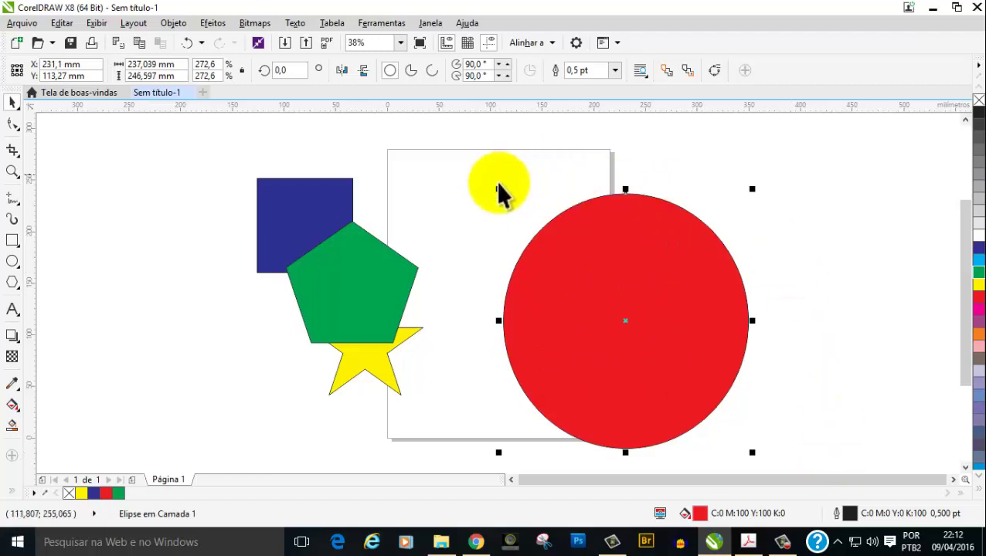
mouse_move(498, 189)
left_mouse_down()
mouse_move(431, 131)
mouse_move(576, 270)
left_mouse_up()
mouse_move(754, 268)
left_mouse_down()
mouse_move(819, 180)
mouse_move(834, 185)
left_mouse_up()
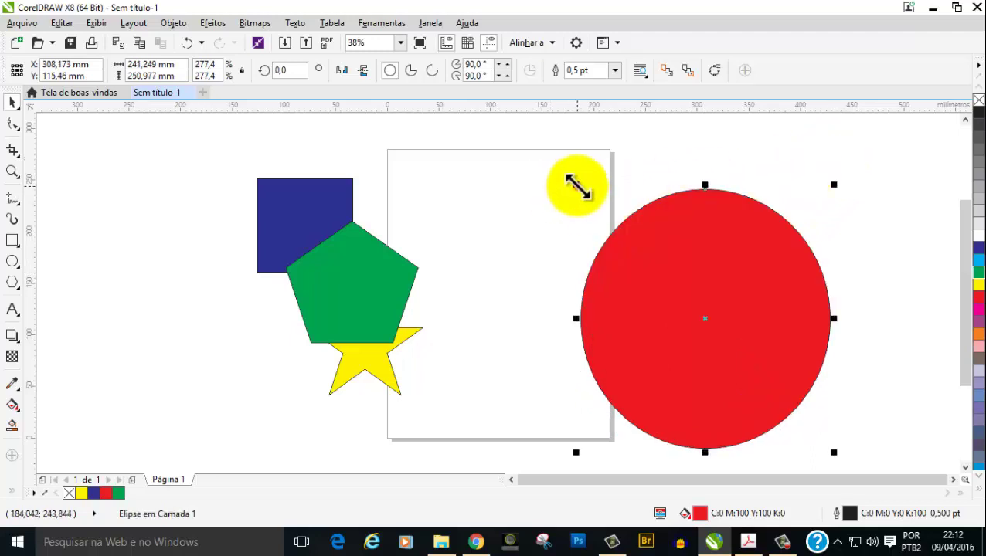
mouse_move(577, 185)
left_mouse_down()
mouse_move(529, 134)
mouse_move(708, 321)
left_mouse_up()
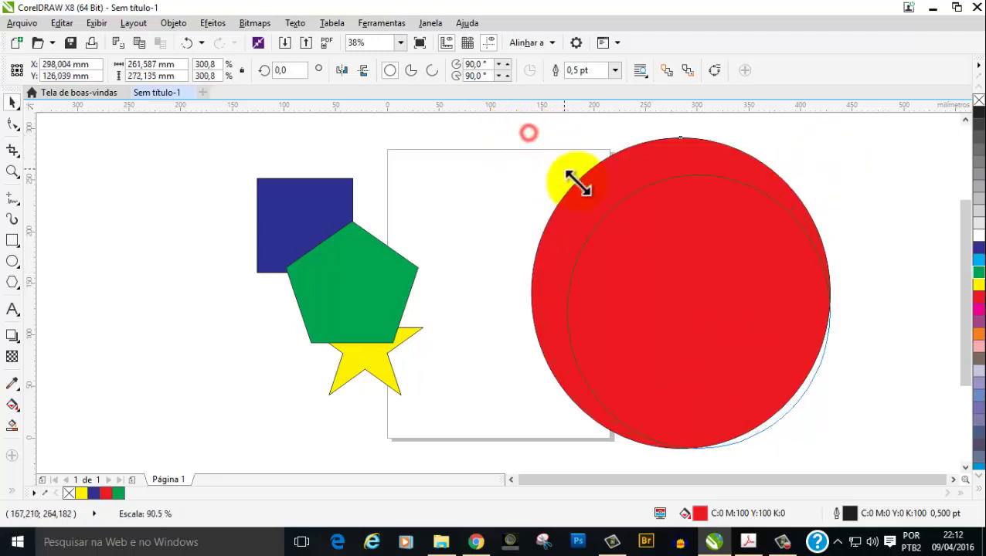
left_click_drag(761, 364, 509, 241)
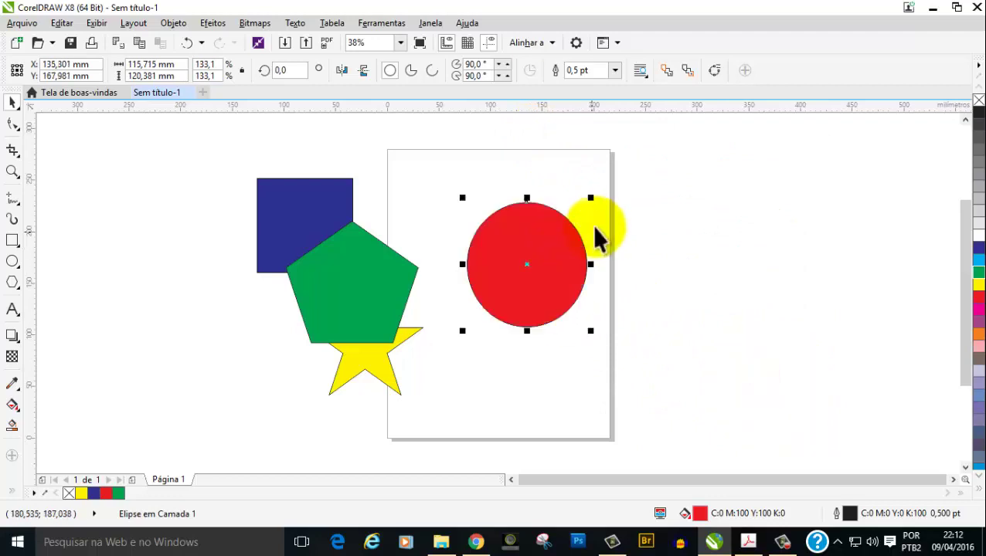
left_click_drag(589, 198, 634, 152)
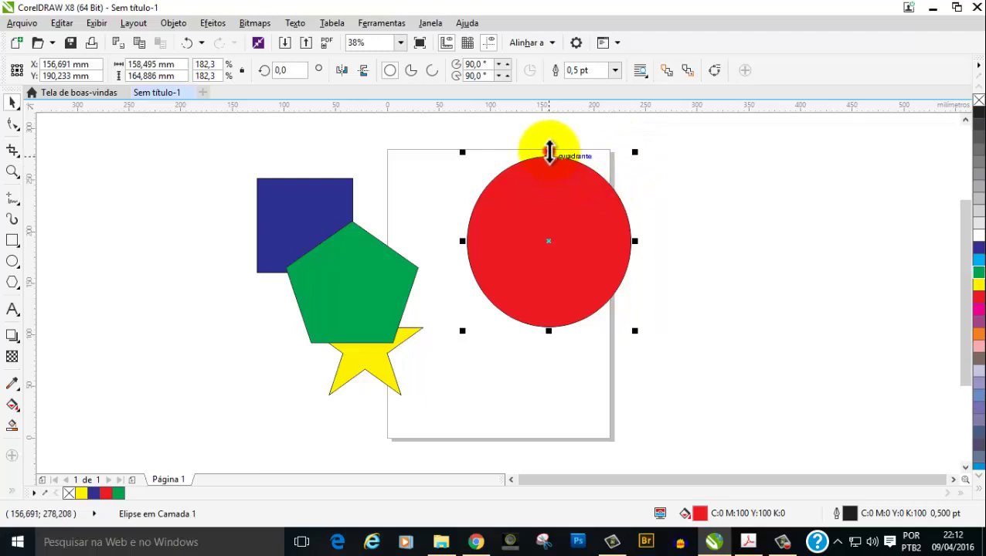
Adjust the circle's height and width until it is round at about 183 × 184 mm.
left_click_drag(549, 151, 556, 233)
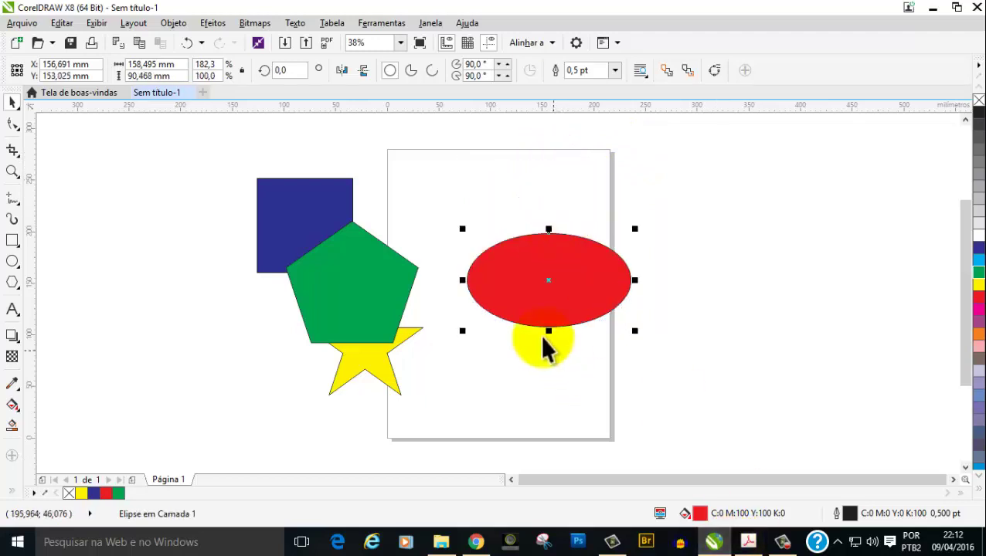
left_click_drag(549, 332, 548, 310)
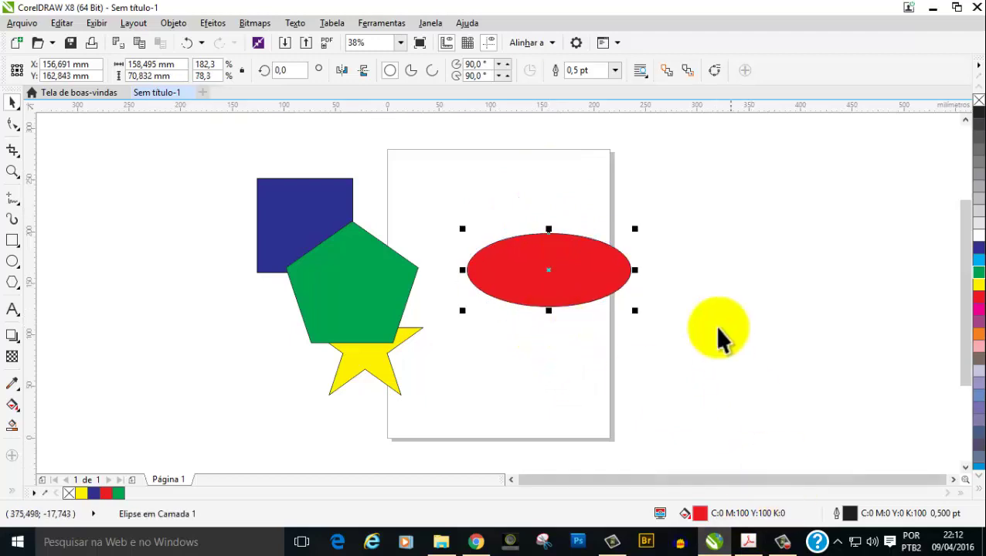
left_click_drag(635, 270, 561, 270)
left_click_drag(514, 233, 514, 216)
left_click_drag(567, 312, 632, 374)
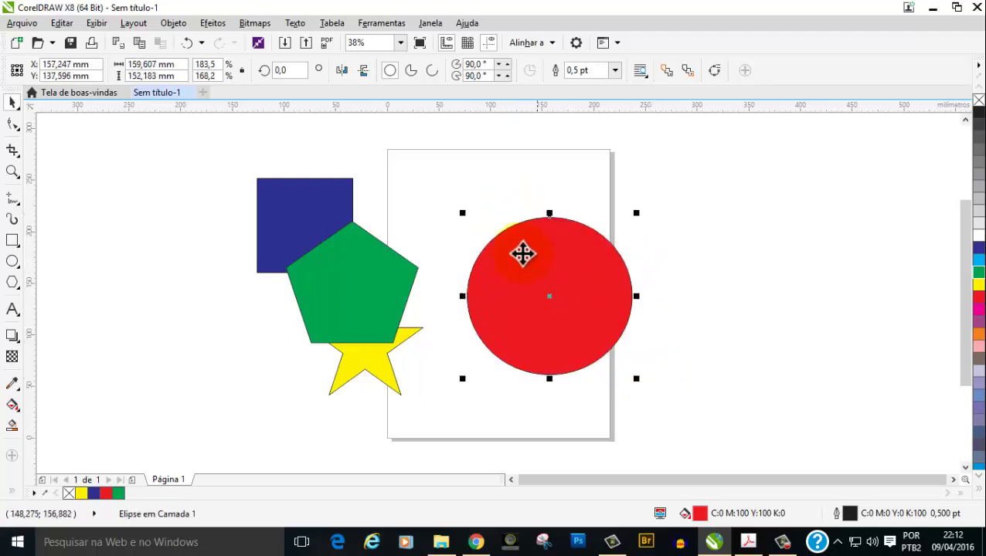
left_click_drag(460, 209, 436, 184)
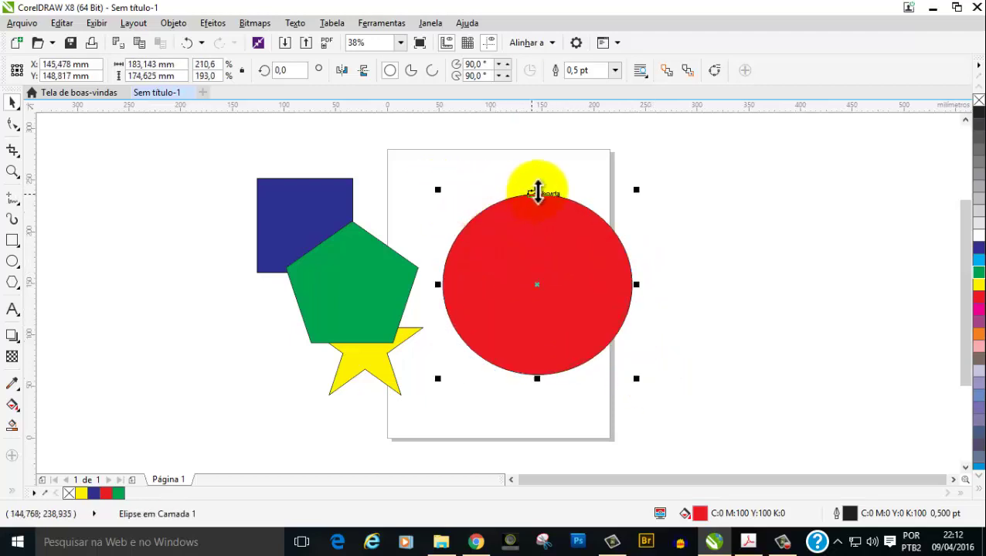
left_click_drag(538, 191, 537, 179)
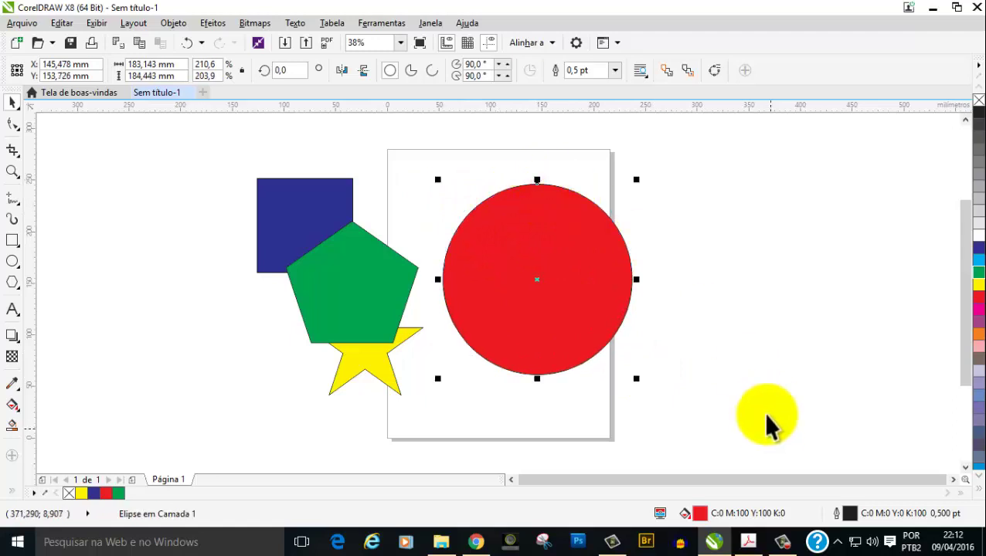
left_click(687, 291)
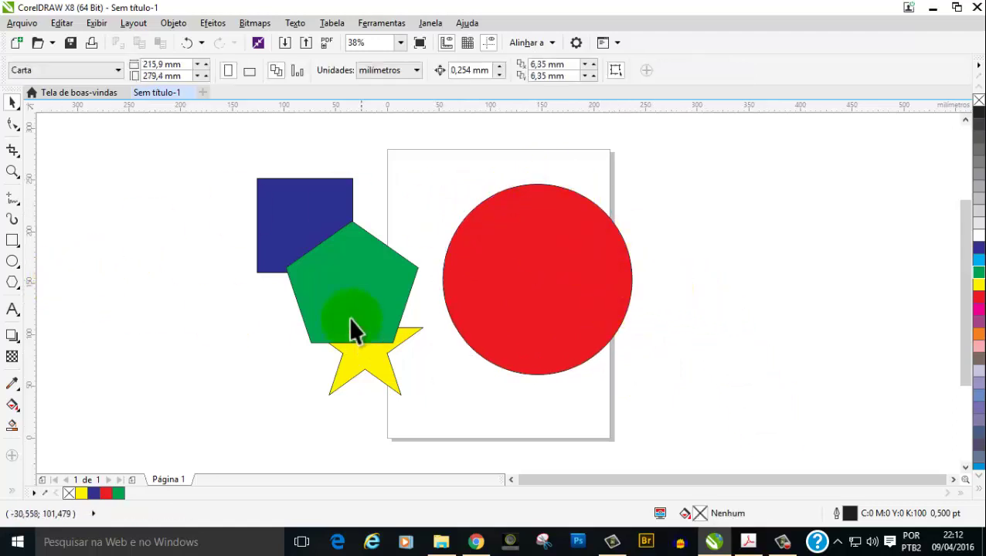
Drag the green pentagon to the far left and the yellow star to the page's right, then deselect.
left_click_drag(353, 330, 142, 284)
mouse_move(410, 344)
left_mouse_down()
mouse_move(717, 294)
mouse_move(825, 261)
left_mouse_up()
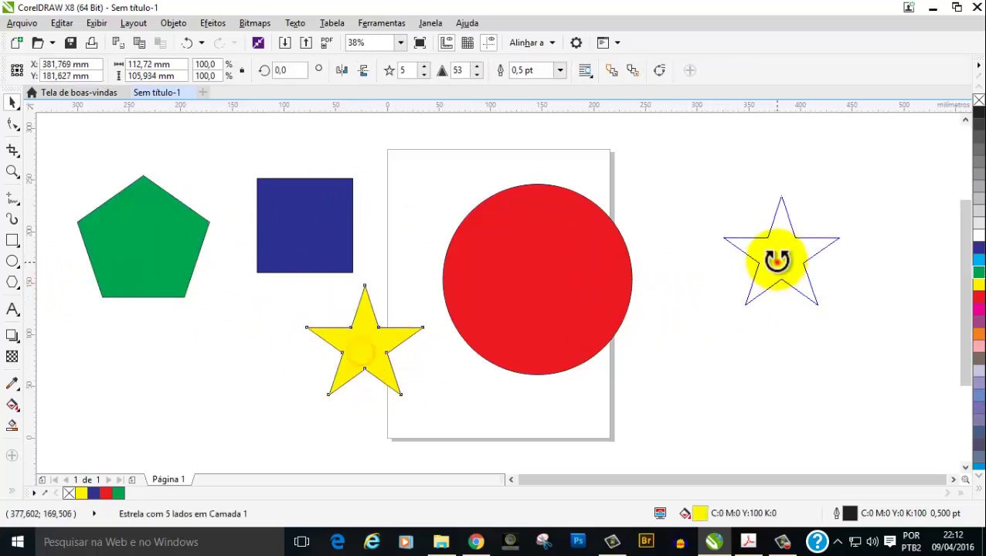
left_click(661, 224)
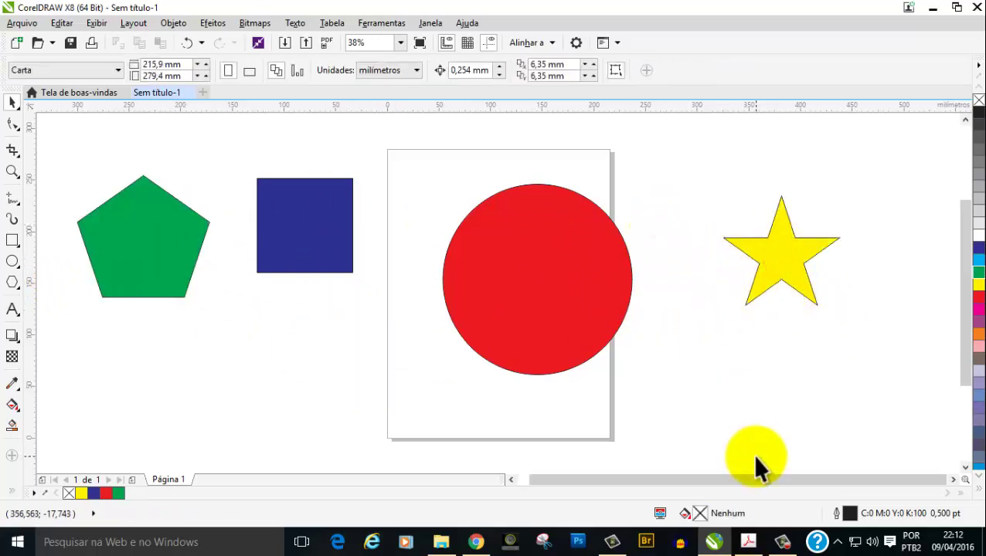
Snap the red circle to the Letter page centre, then select the blue square.
left_click_drag(579, 289, 472, 223)
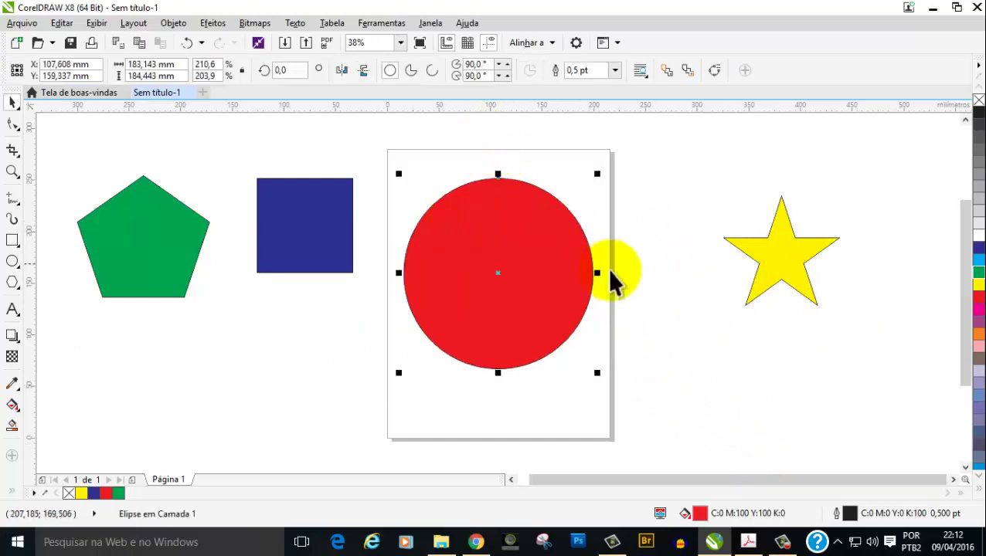
left_click(632, 280)
left_click(519, 346)
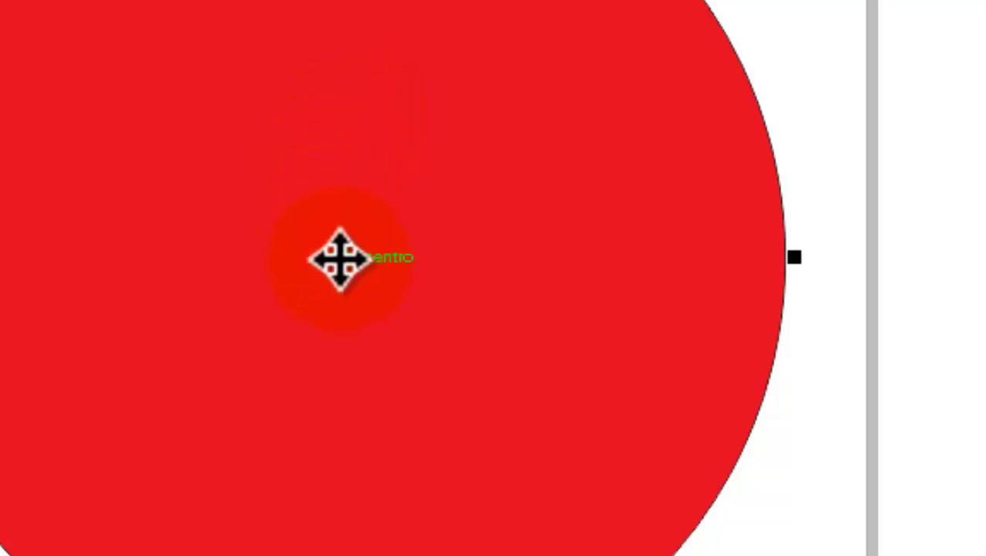
left_click(341, 258)
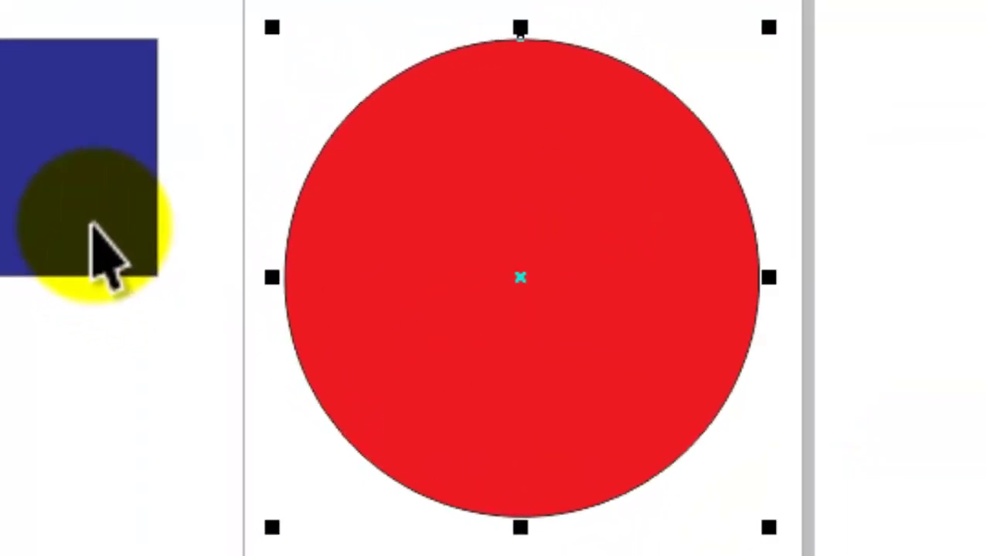
left_click(90, 224)
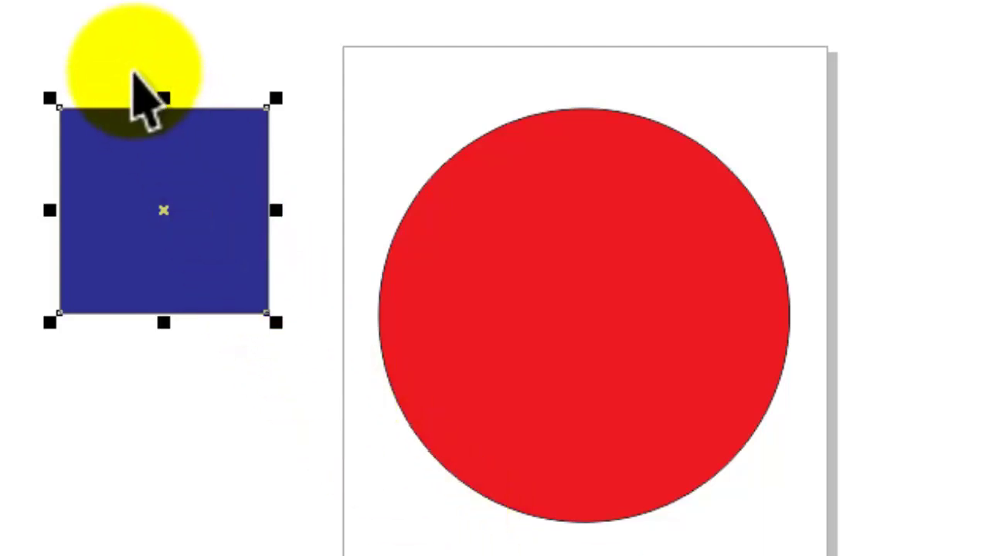
Snap the blue square's centre onto the red circle's centre point, behind the circle.
left_click(135, 71)
left_click(201, 201)
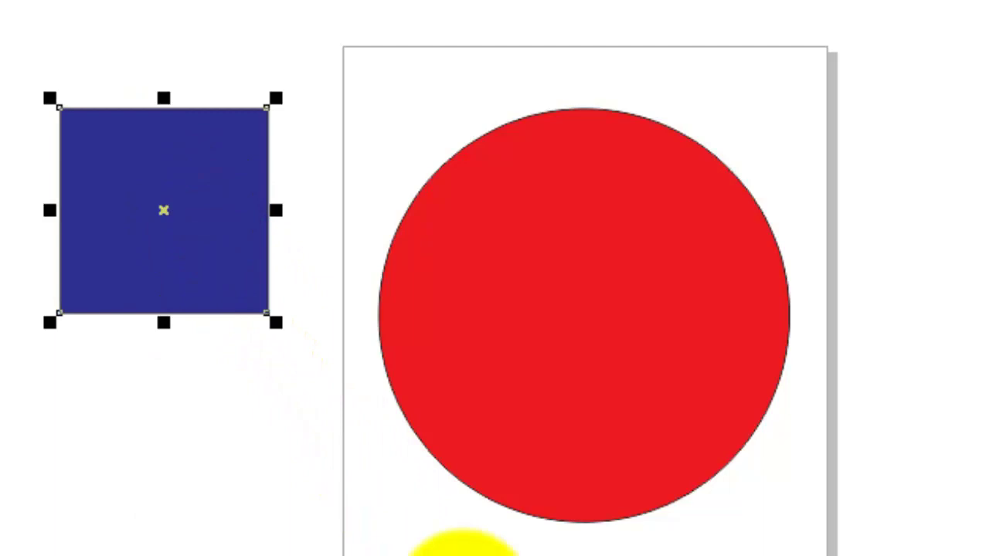
scroll(247, 251, "up", 2)
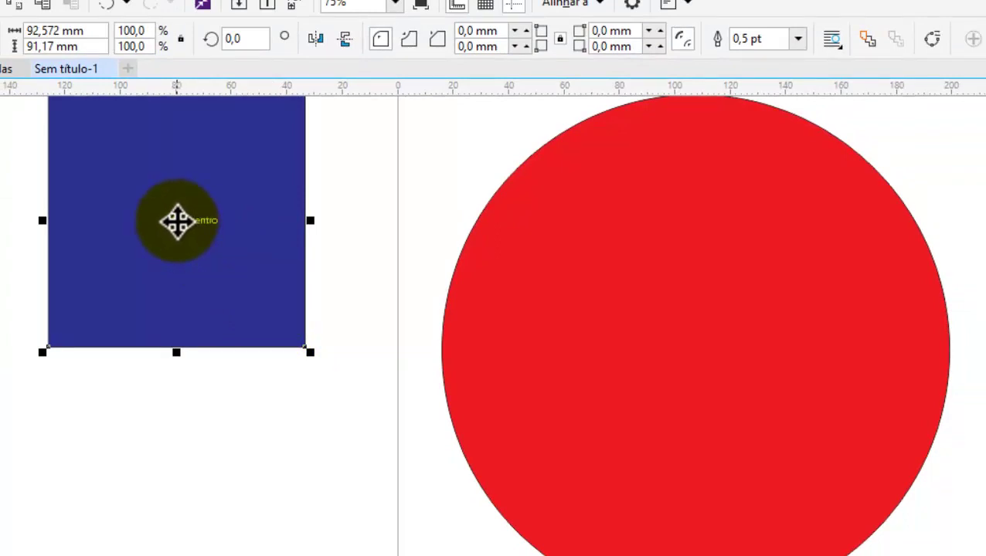
mouse_move(179, 223)
left_mouse_down()
mouse_move(258, 262)
mouse_move(565, 315)
mouse_move(698, 343)
mouse_move(695, 351)
left_mouse_up()
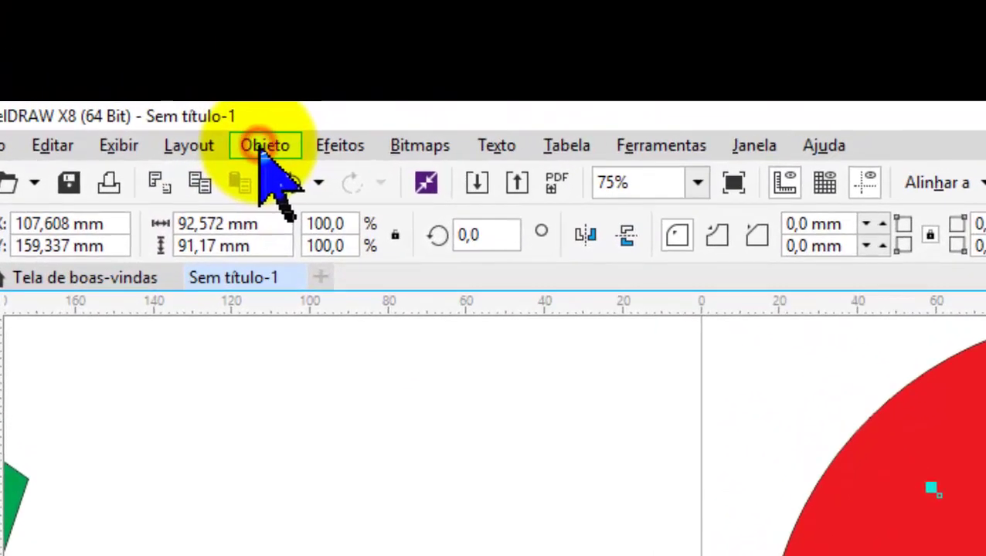
left_click(243, 118)
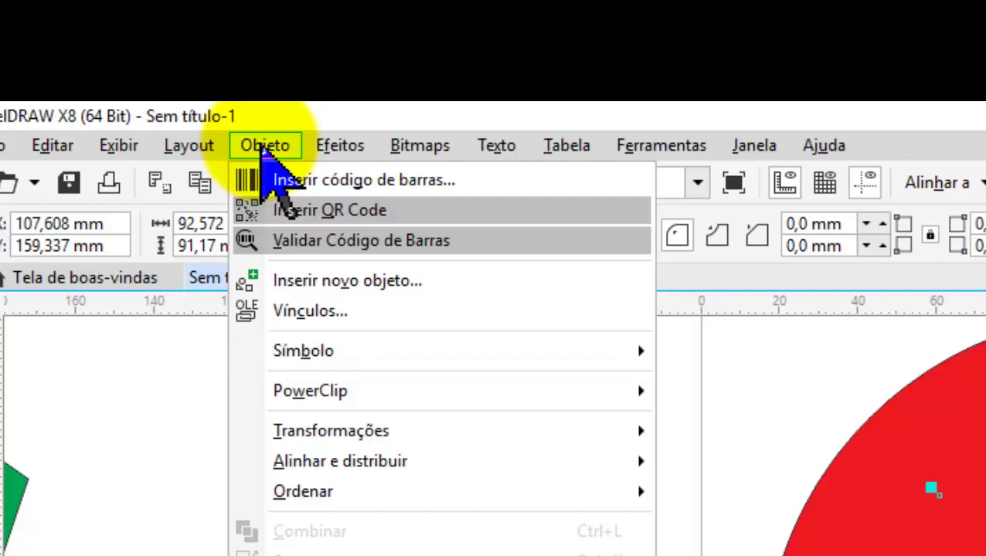
mouse_move(282, 460)
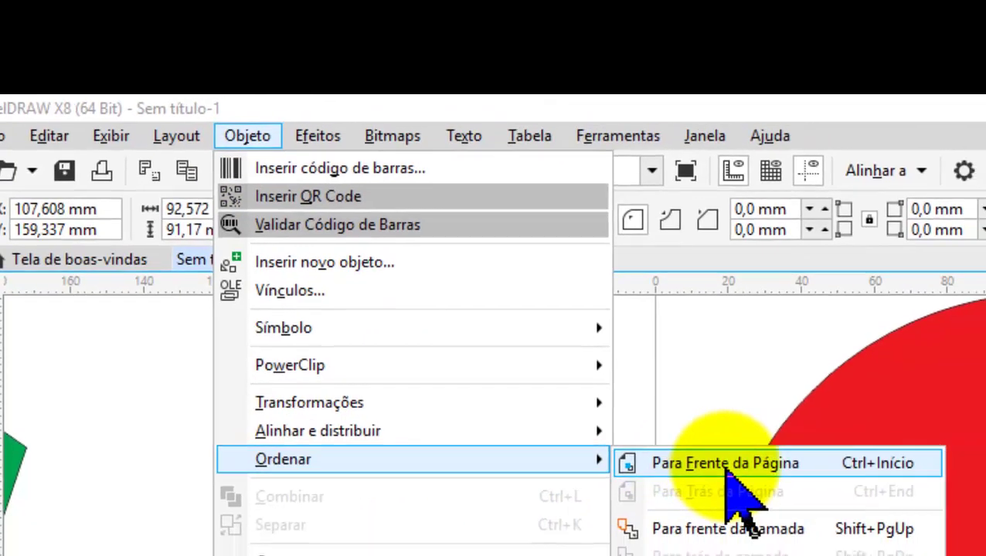
left_click(734, 507)
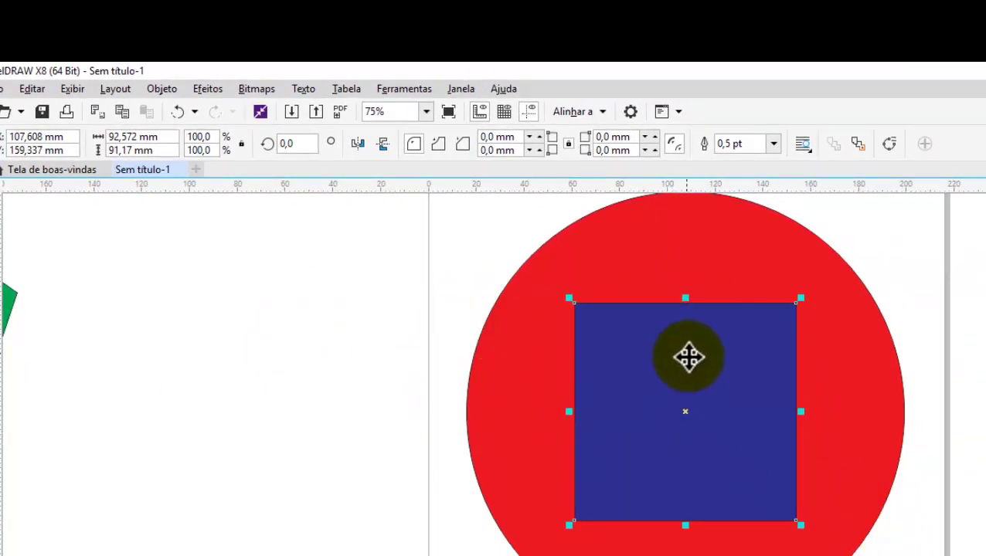
scroll(722, 391, "down", 2)
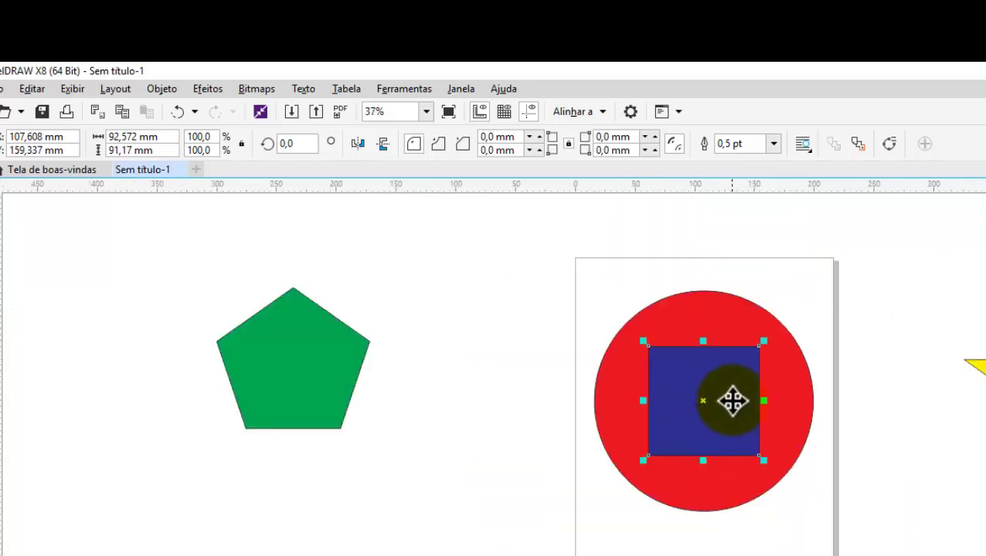
scroll(732, 399, "up", 1)
scroll(732, 400, "down", 1)
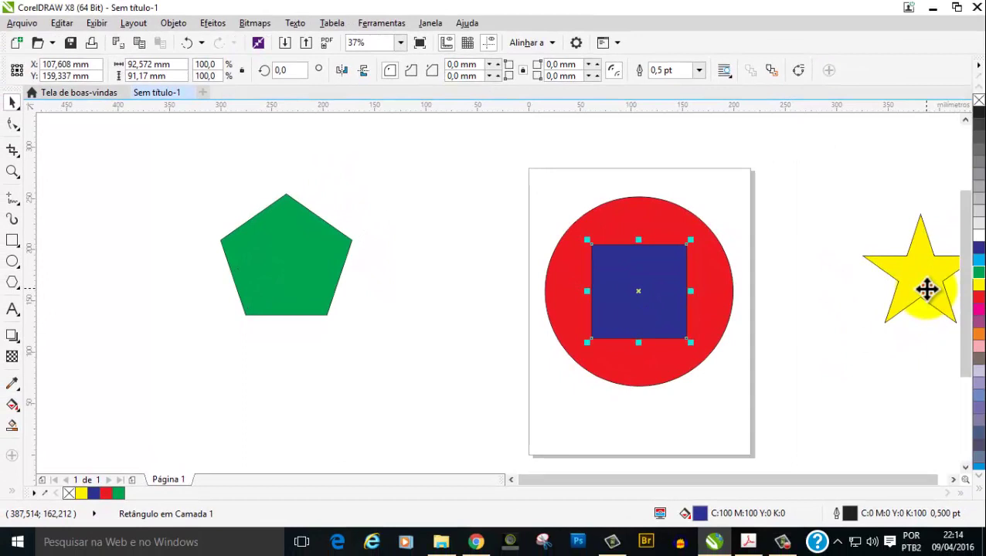
Move the yellow star beside the green pentagon and scale it down to 54.1%.
left_click(925, 279)
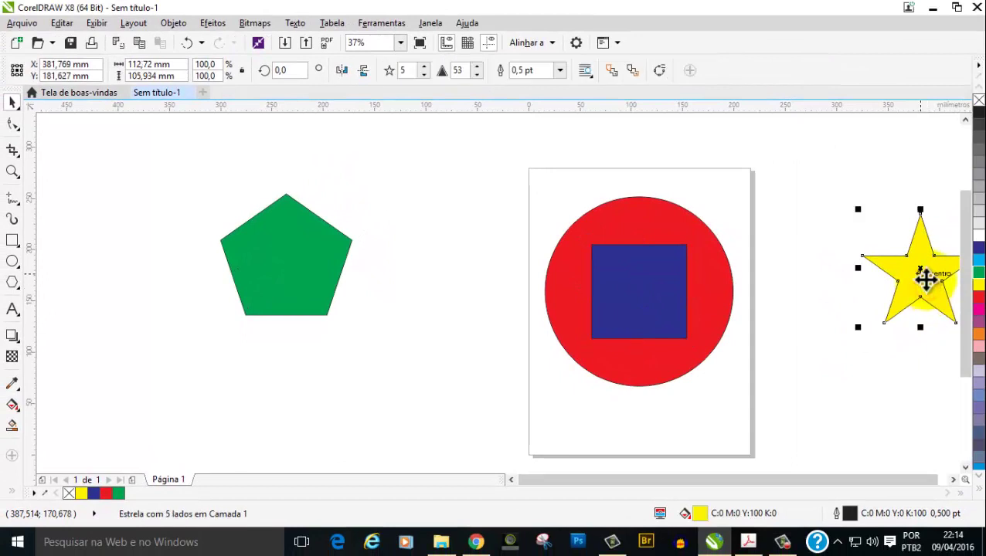
left_click_drag(925, 280, 455, 309)
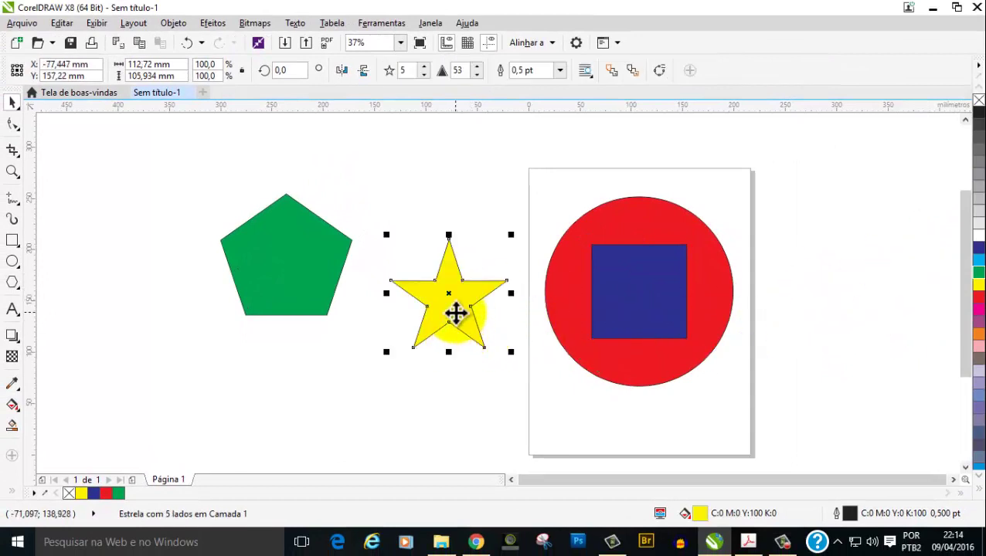
scroll(455, 312, "up", 1)
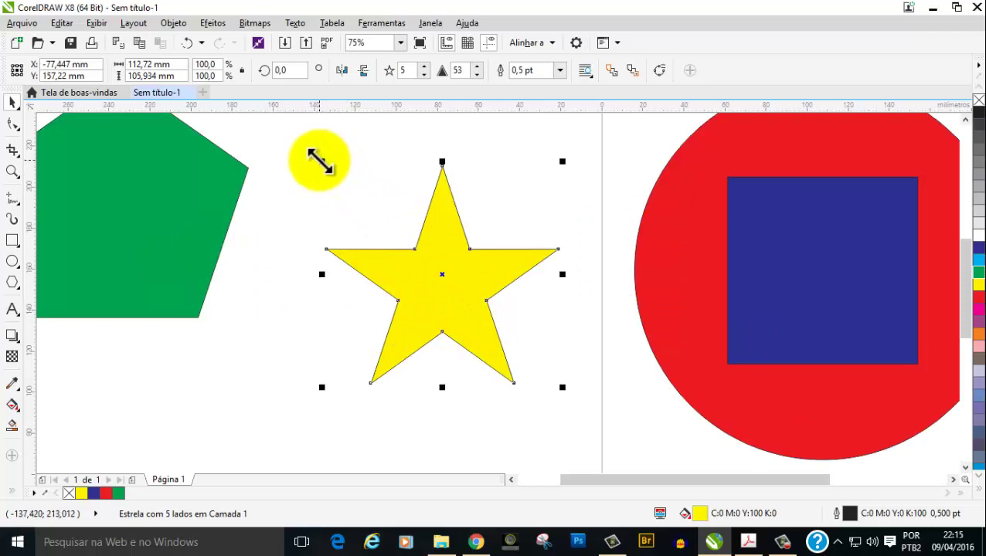
left_click_drag(319, 160, 384, 208)
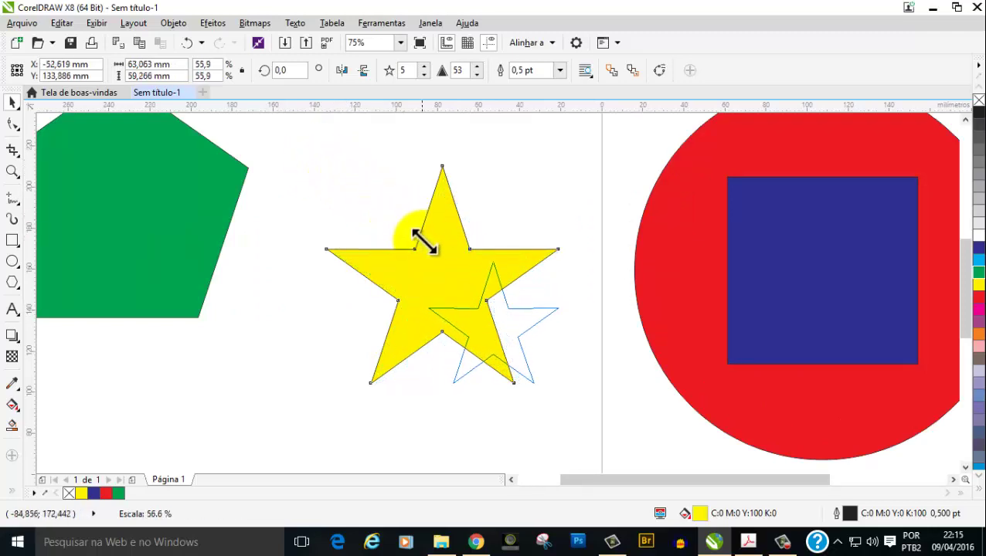
left_click_drag(383, 208, 425, 245)
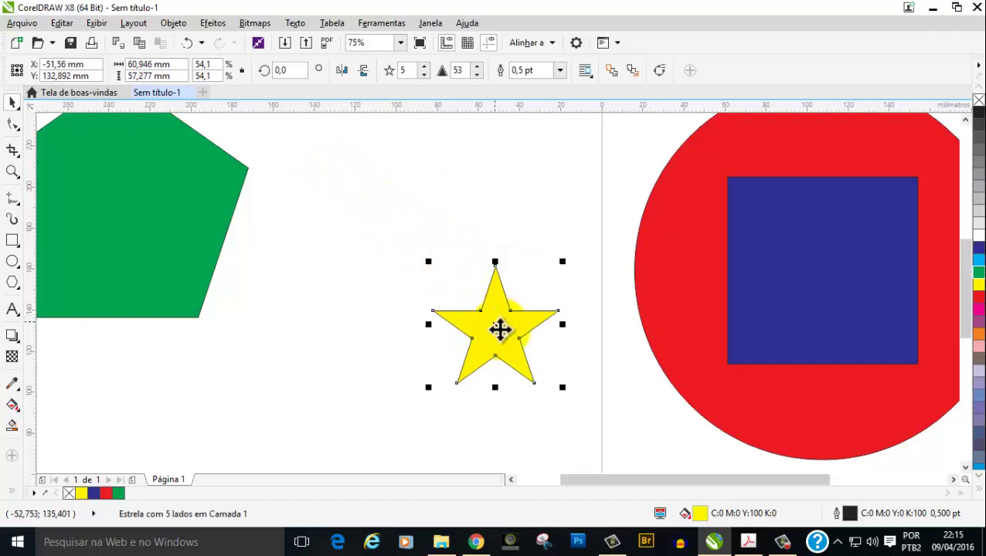
Carry the shrunken yellow star onto the blue square's centre.
left_click_drag(659, 479, 712, 487)
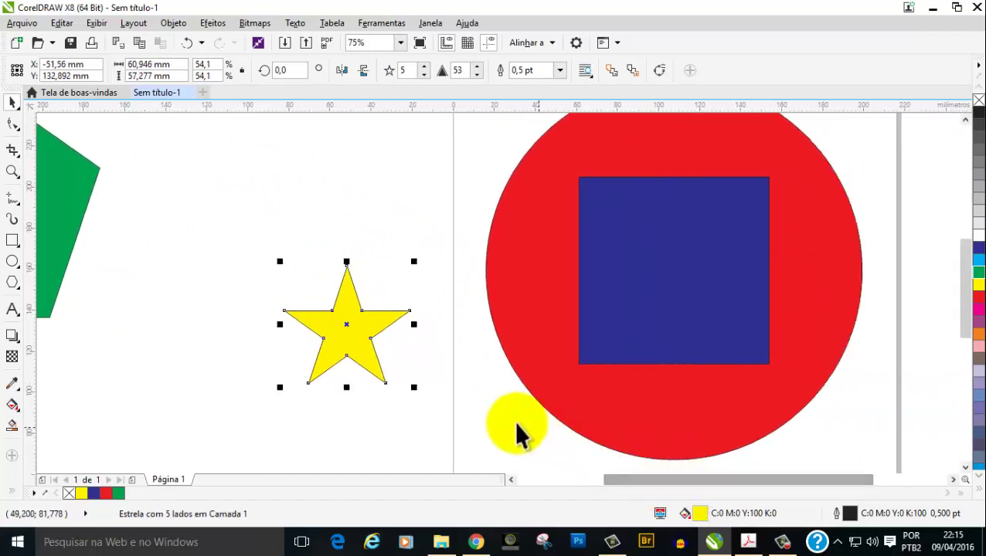
scroll(383, 414, "up", 2)
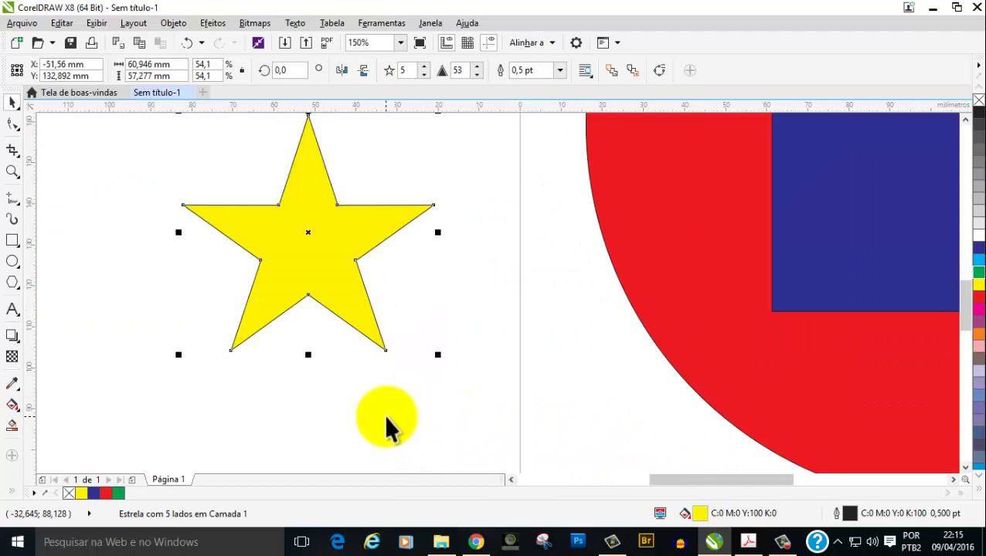
left_click_drag(730, 483, 716, 451)
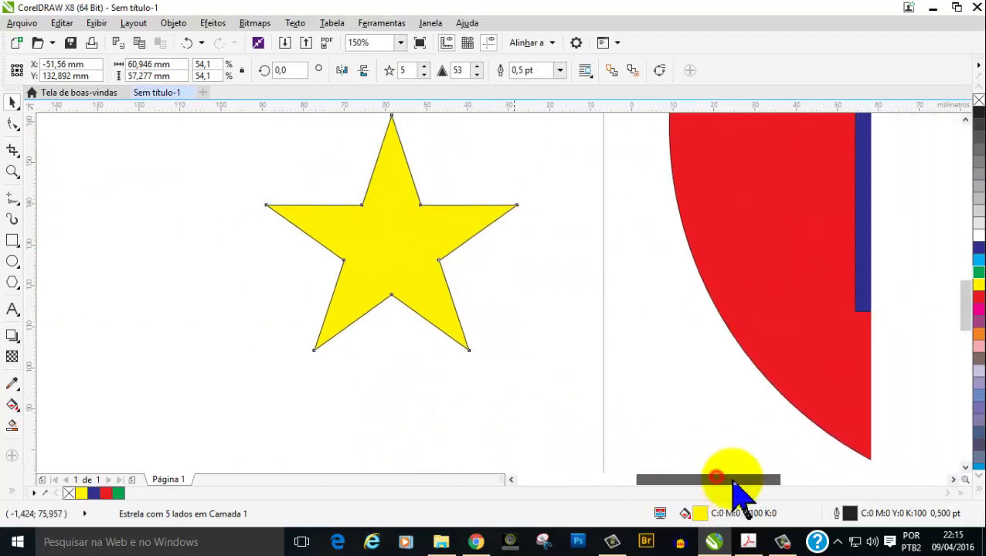
scroll(695, 444, "down", 2)
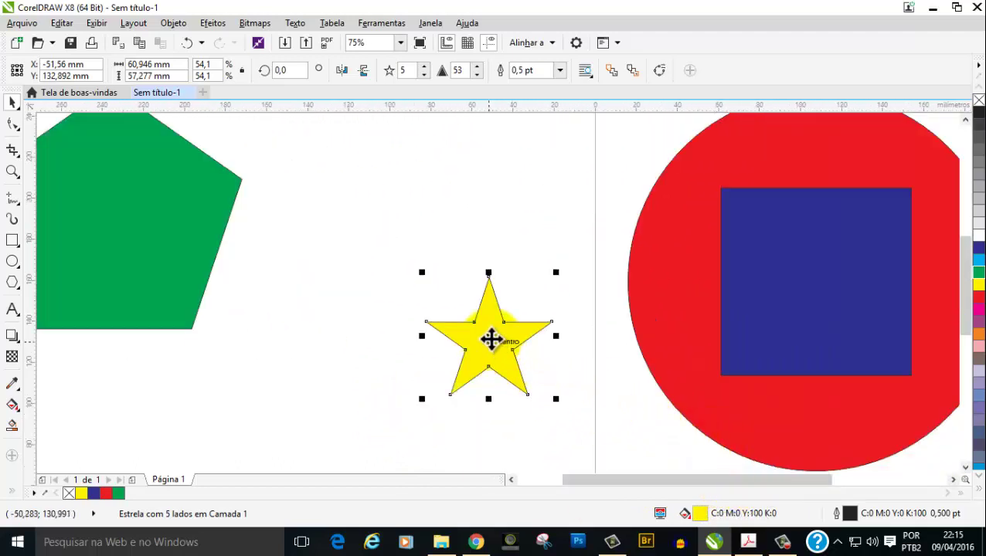
mouse_move(488, 338)
left_mouse_down()
mouse_move(768, 322)
mouse_move(818, 284)
left_mouse_up()
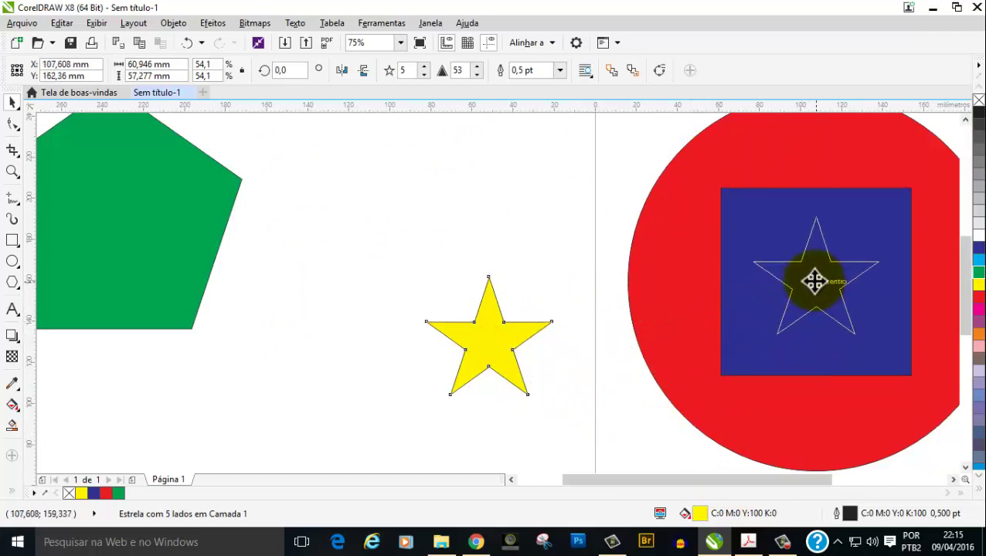
Drop the star at the blue square's centre and bring it to the front of the page.
left_click_drag(817, 284, 816, 285)
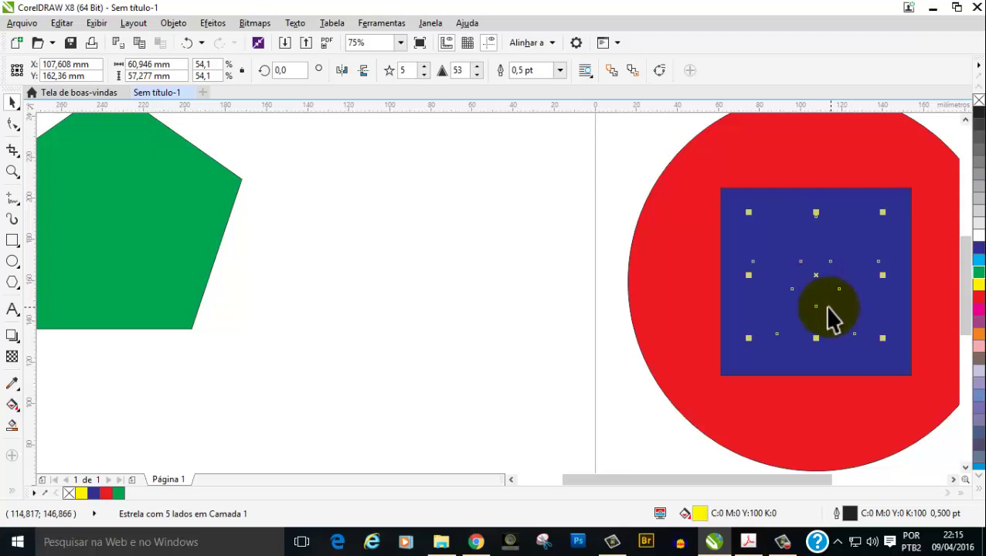
left_click(174, 23)
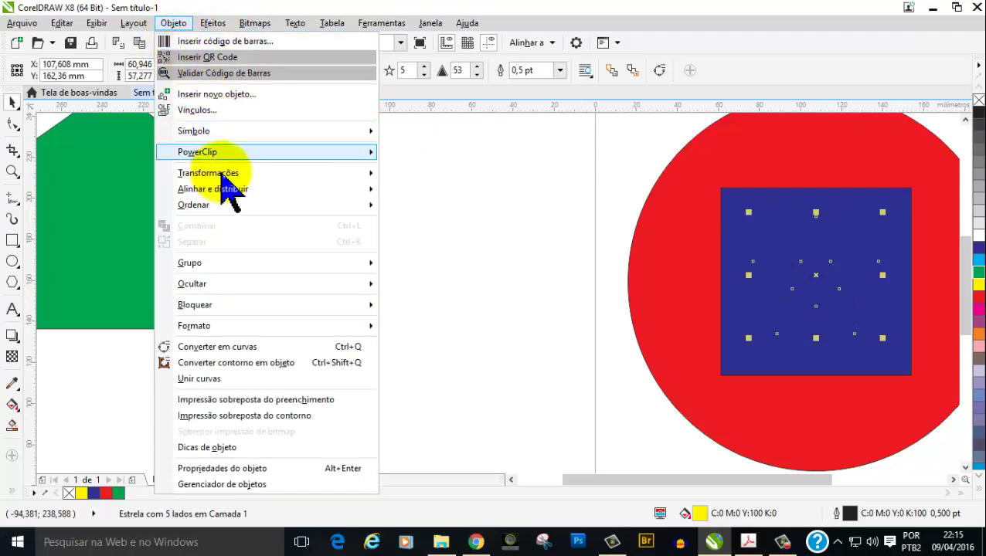
mouse_move(194, 205)
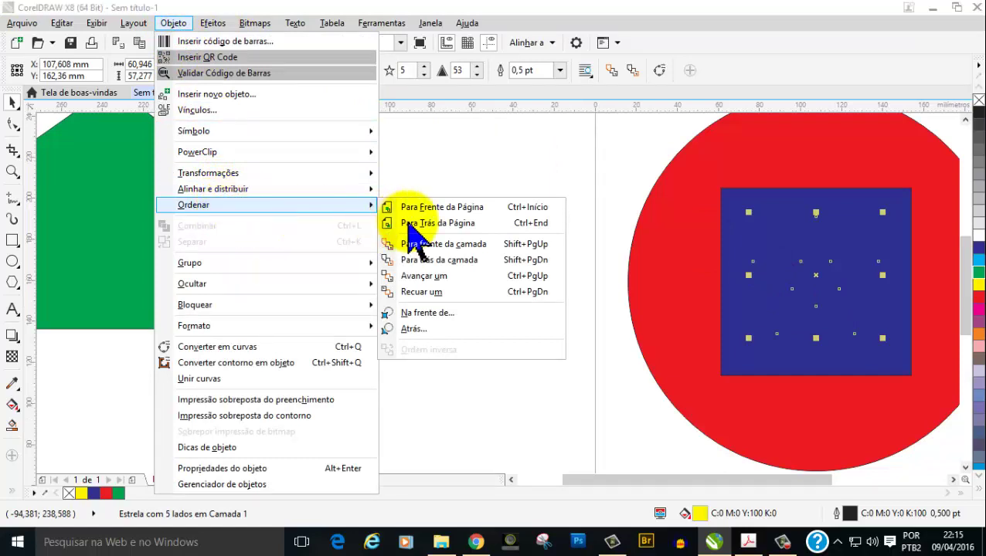
left_click(494, 207)
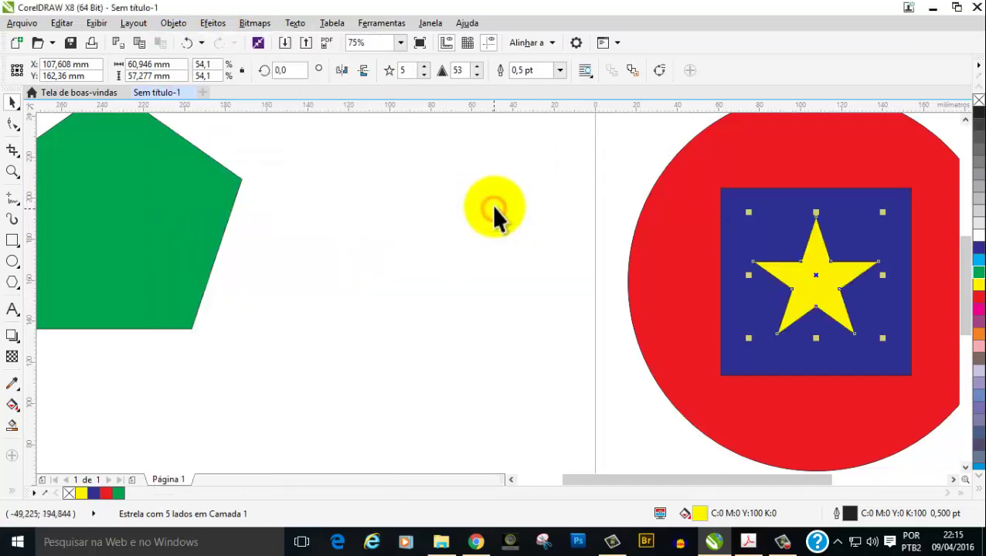
Marquee-select the red circle, blue square and yellow star, excluding the green pentagon.
scroll(899, 290, "down", 2)
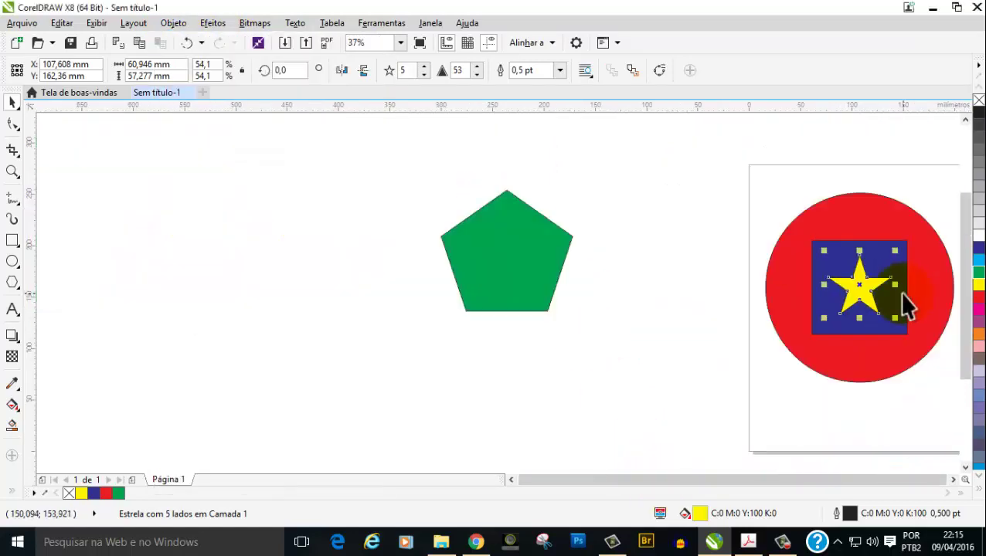
scroll(937, 302, "up", 1)
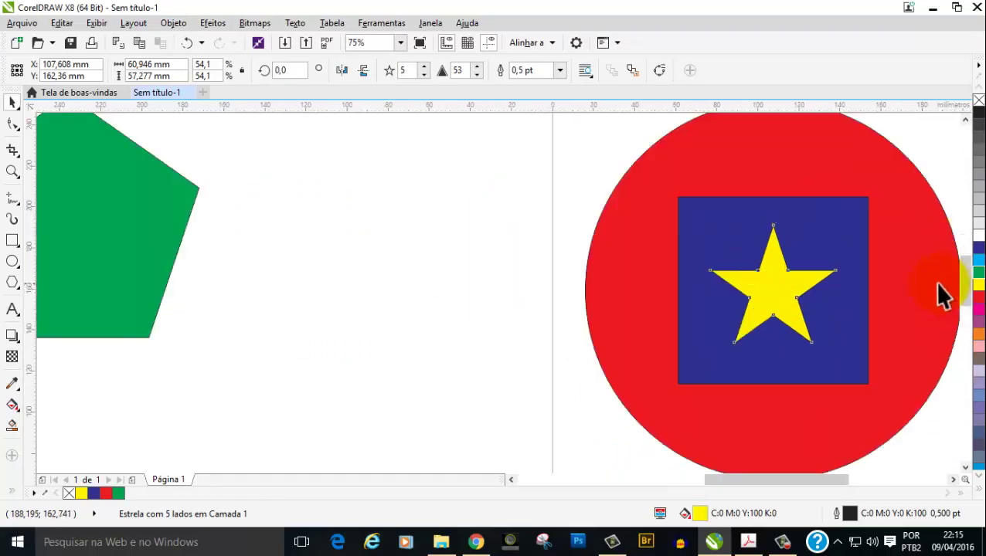
scroll(939, 296, "up", 1)
scroll(940, 296, "down", 1)
scroll(937, 296, "down", 1)
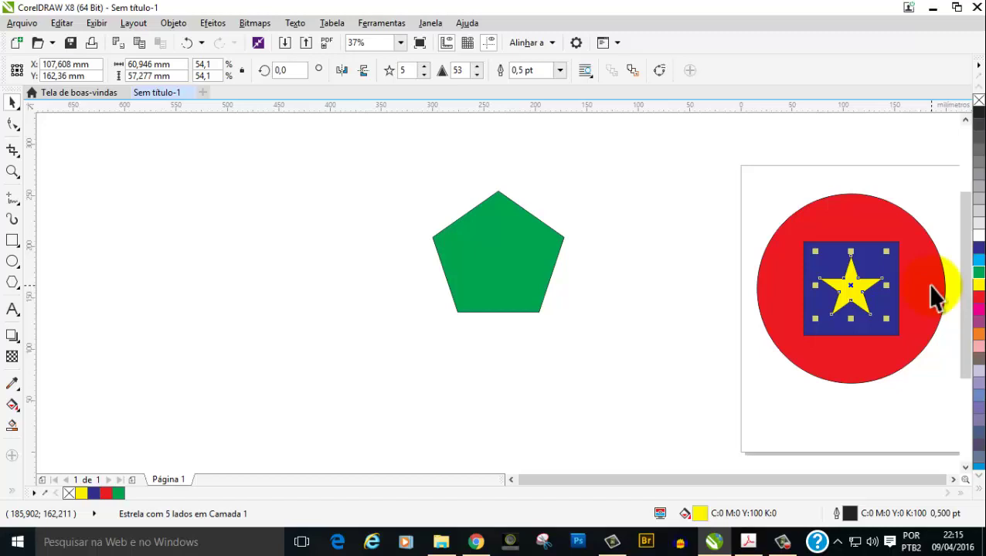
double_click(12, 102)
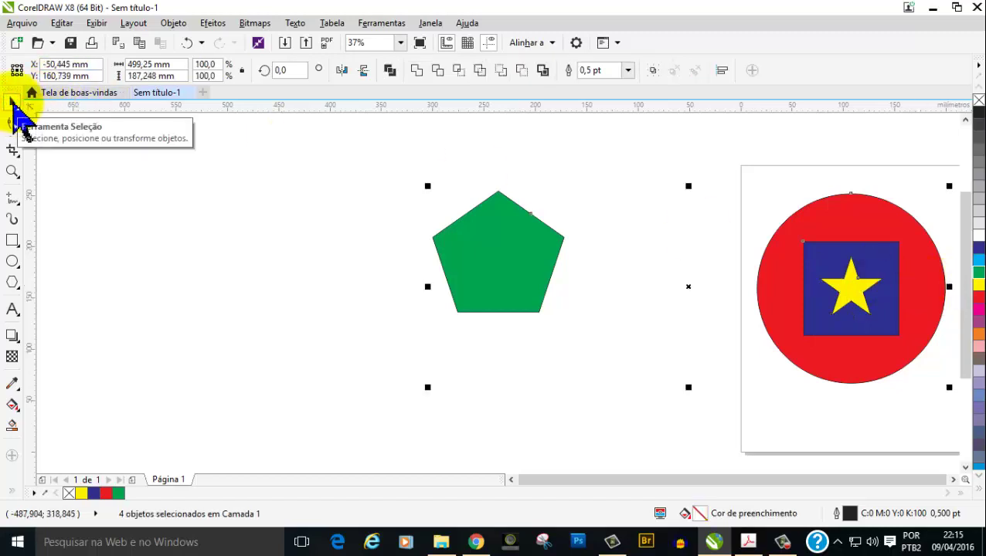
left_click(240, 234)
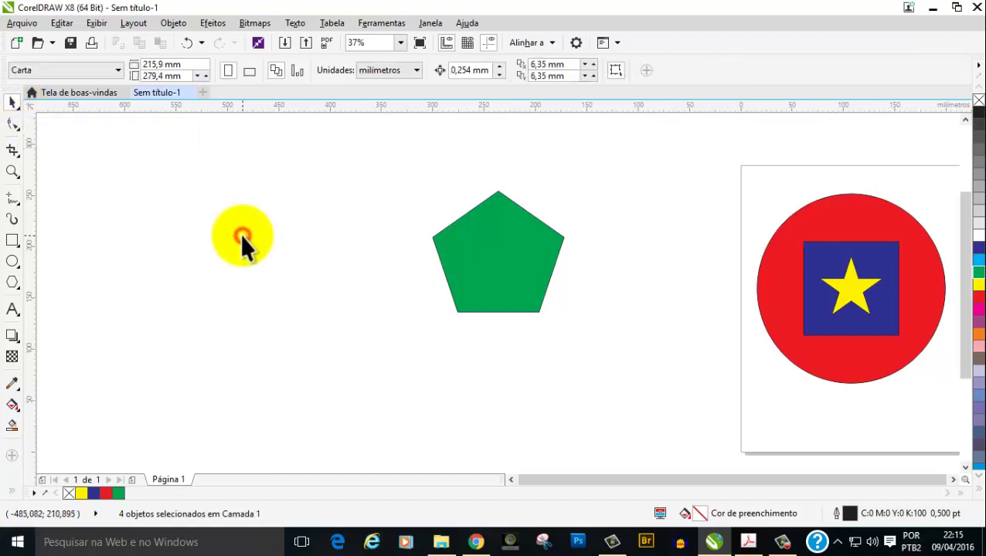
left_click_drag(707, 143, 928, 325)
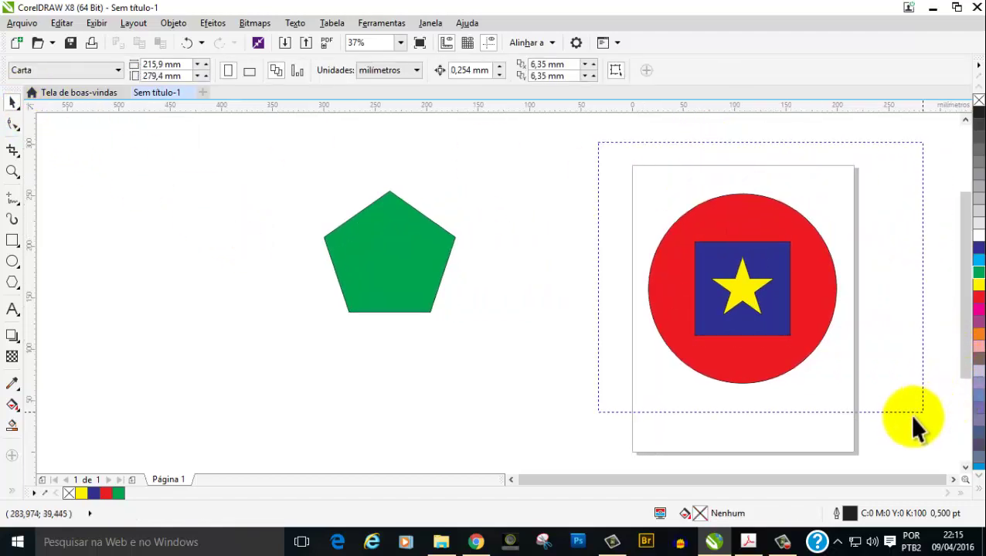
left_click_drag(929, 331, 887, 419)
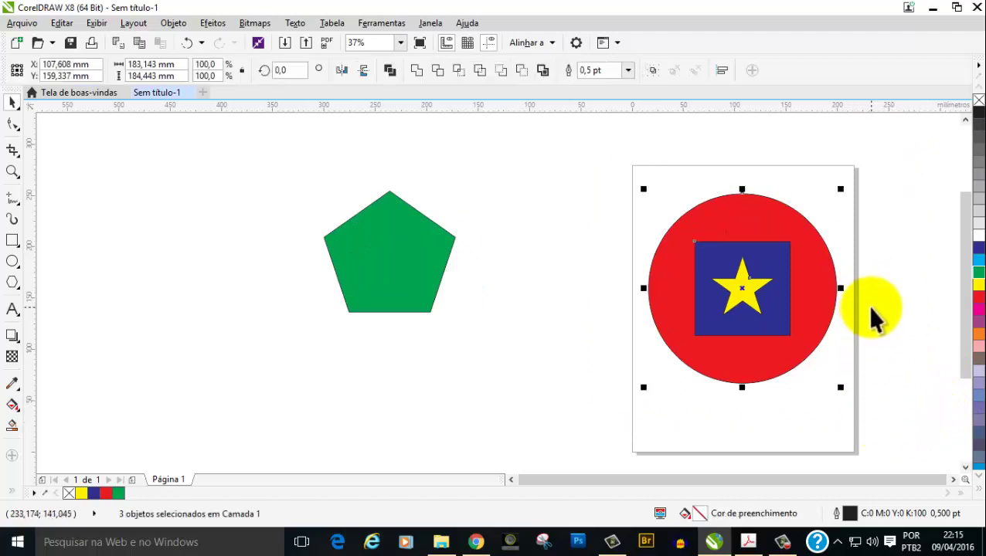
scroll(866, 305, "up", 2)
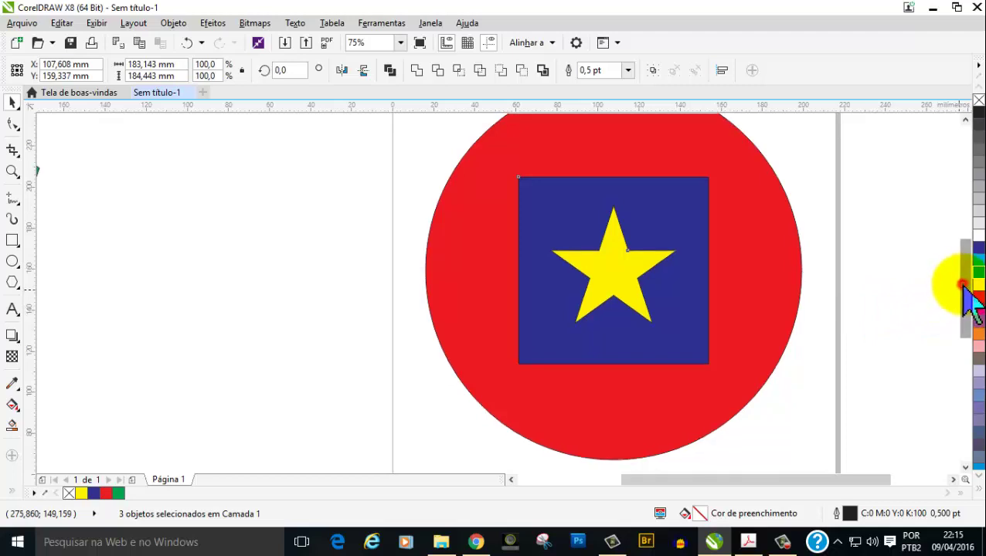
left_click(785, 541)
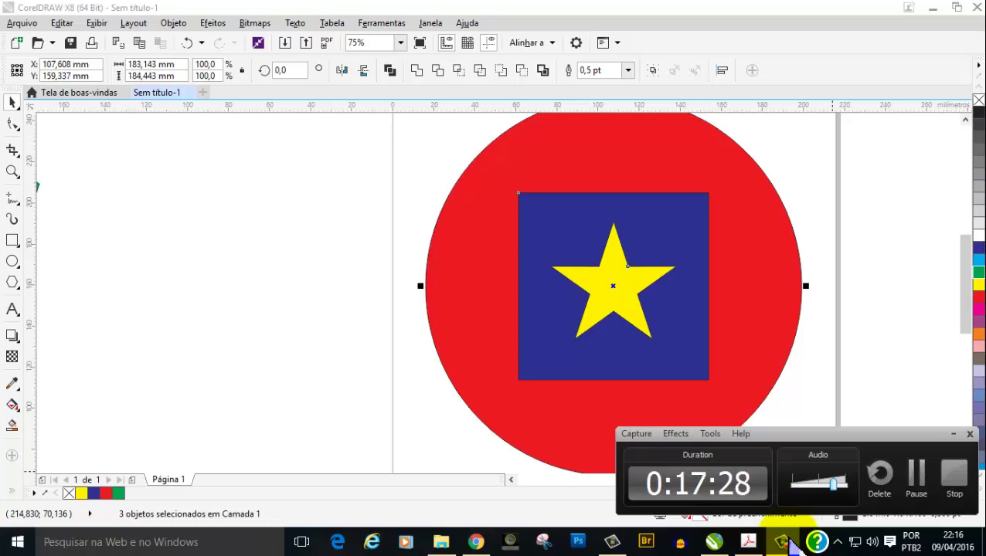
left_click(17, 106)
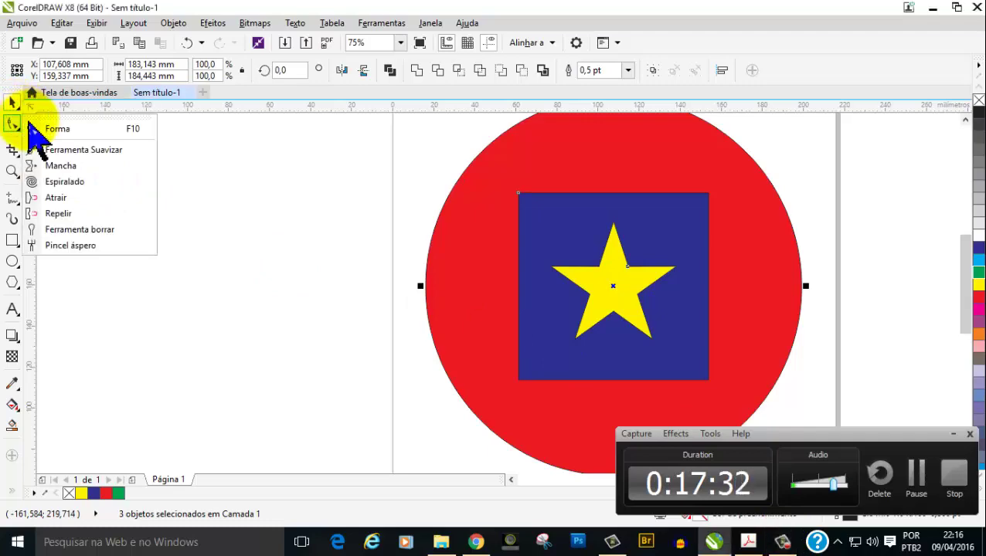